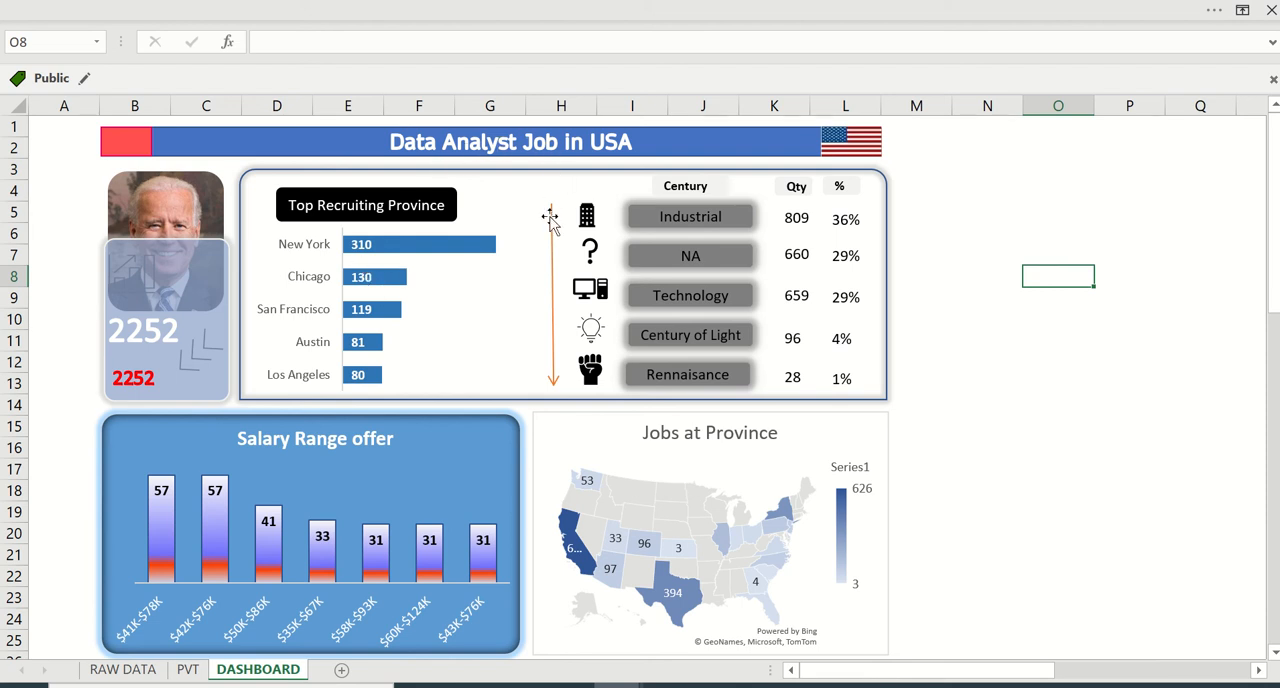
- Open the RAW DATA sheet and examine the first entries of the Job Title and Salary Estimate columns
click(128, 674)
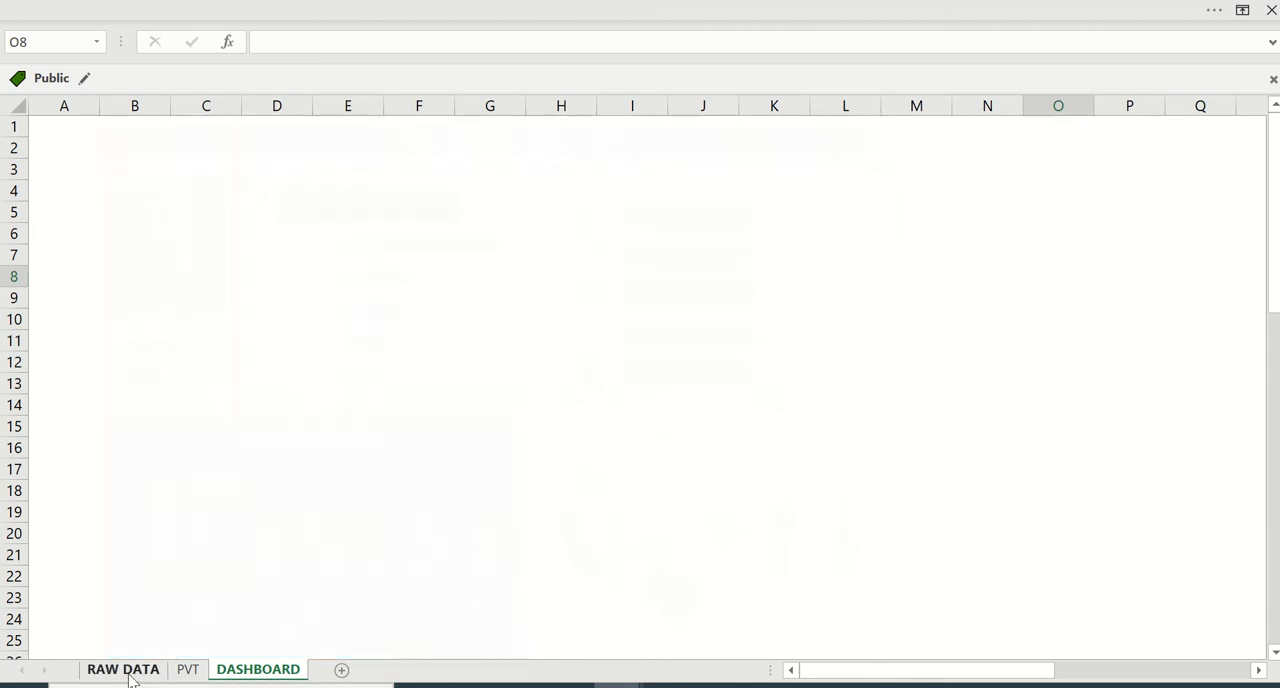
click(210, 216)
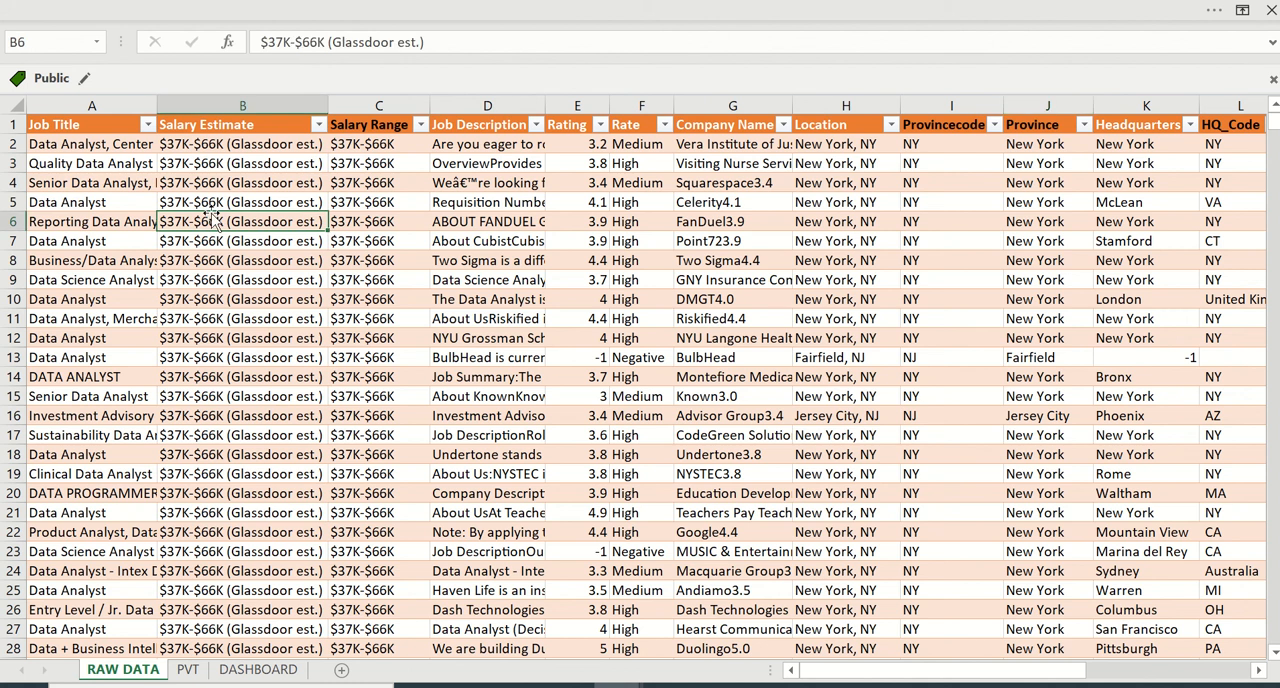
click(131, 168)
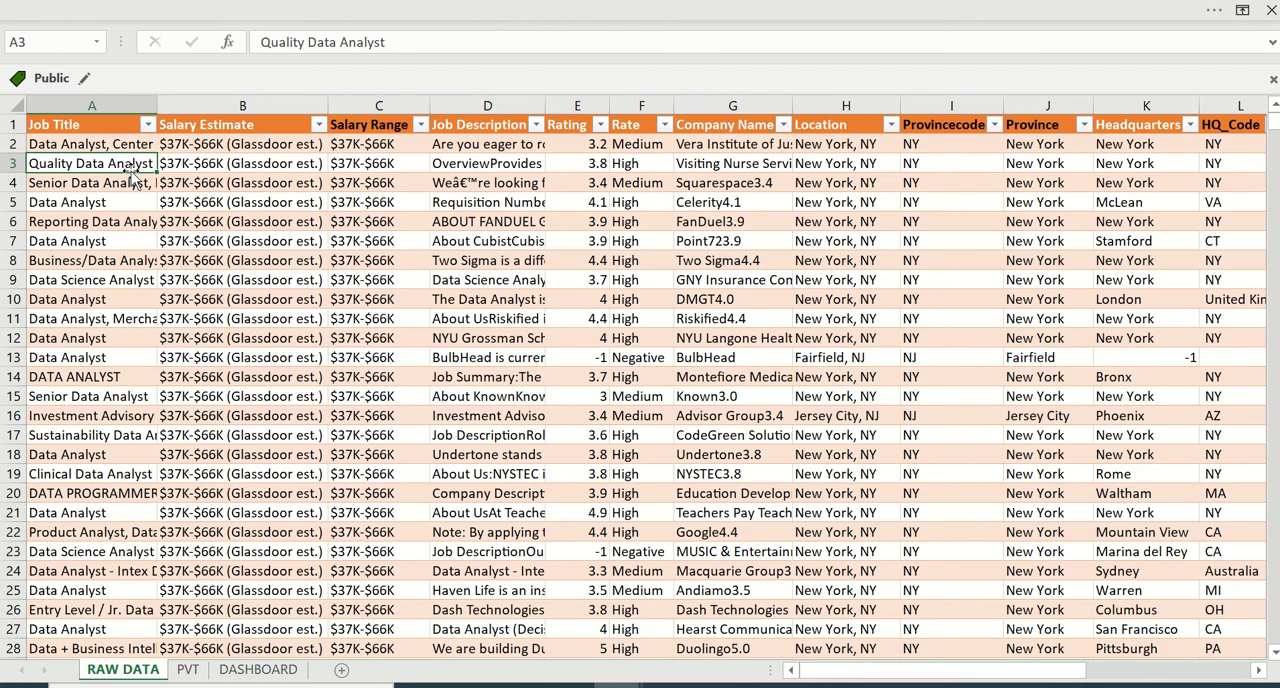
key(Up)
key(Up)
key(Down)
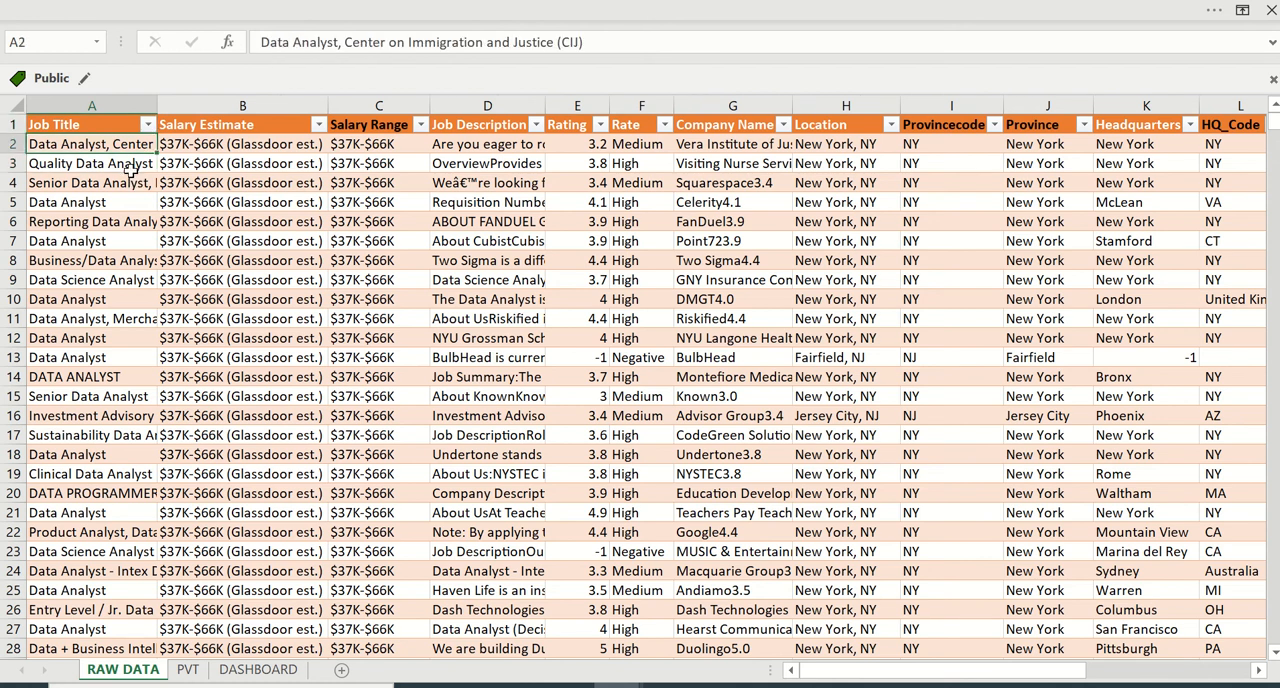
key(Right)
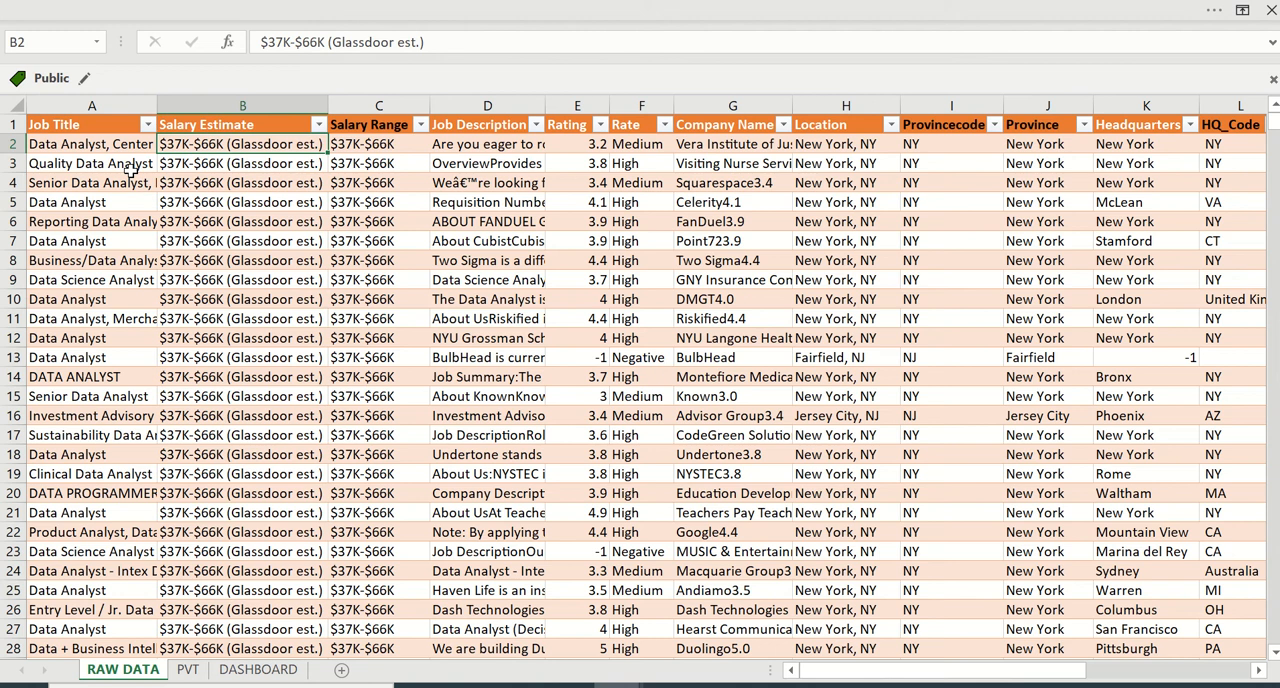
key(Up)
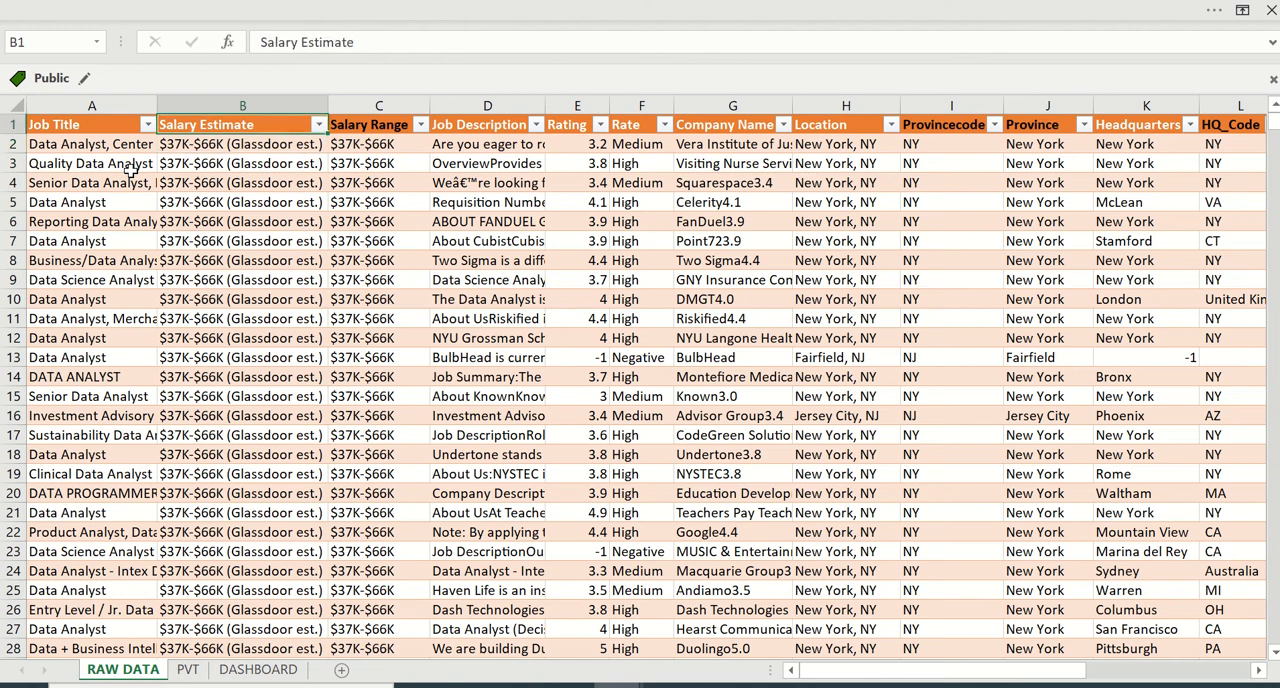
key(Down)
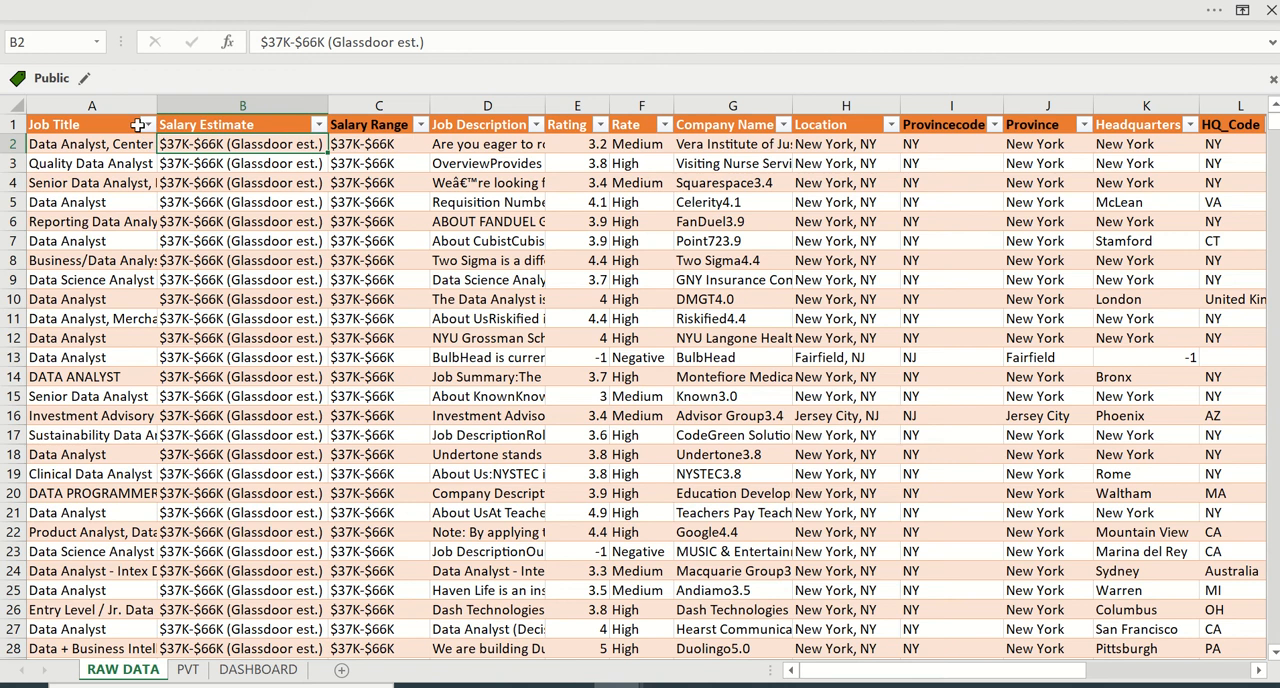
click(105, 139)
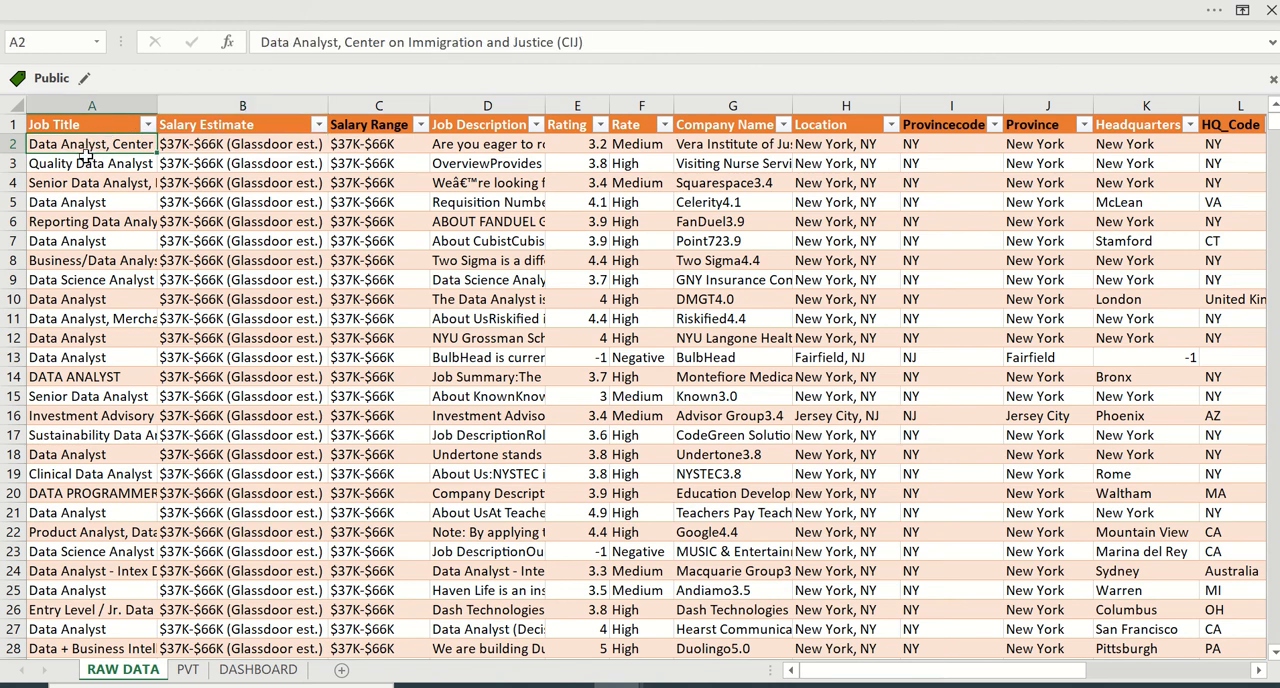
click(105, 183)
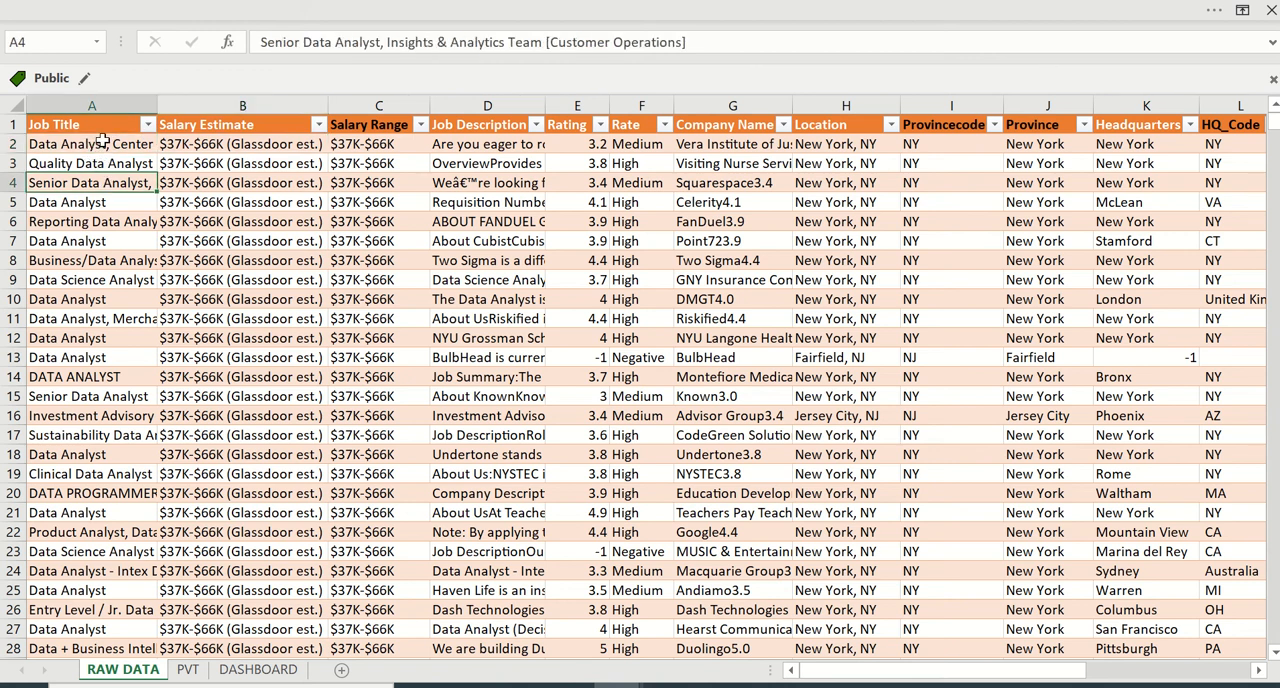
click(103, 141)
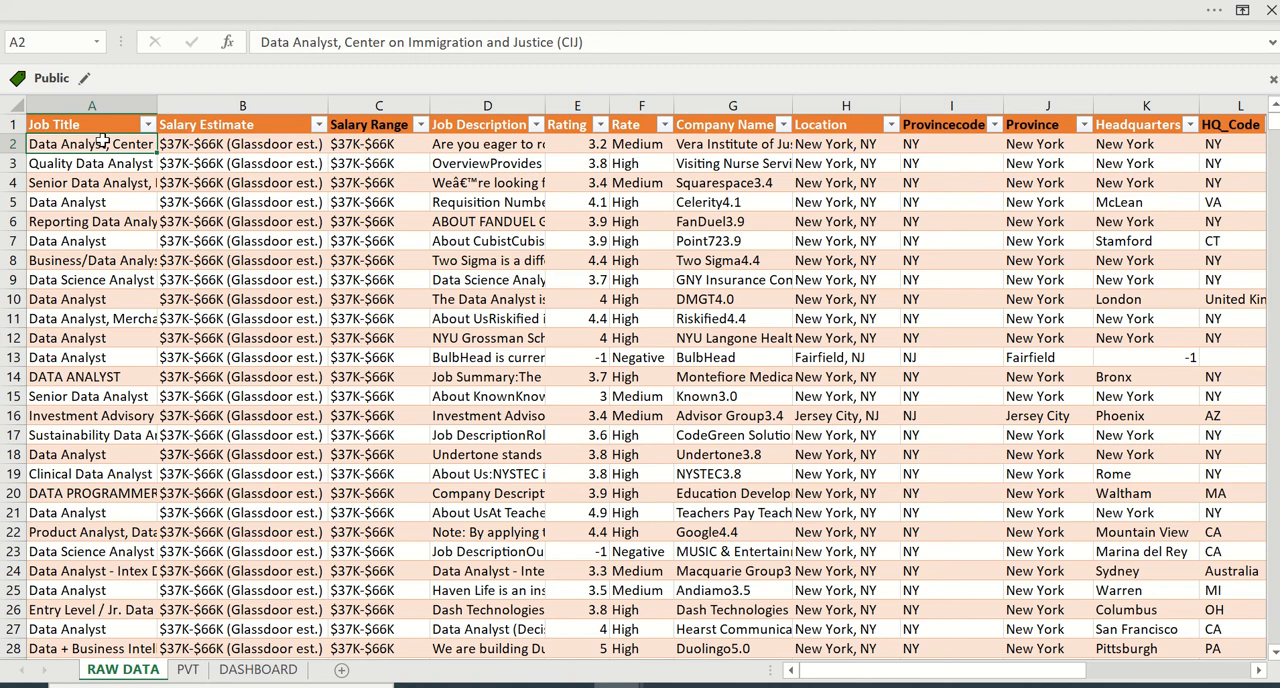
key(Down)
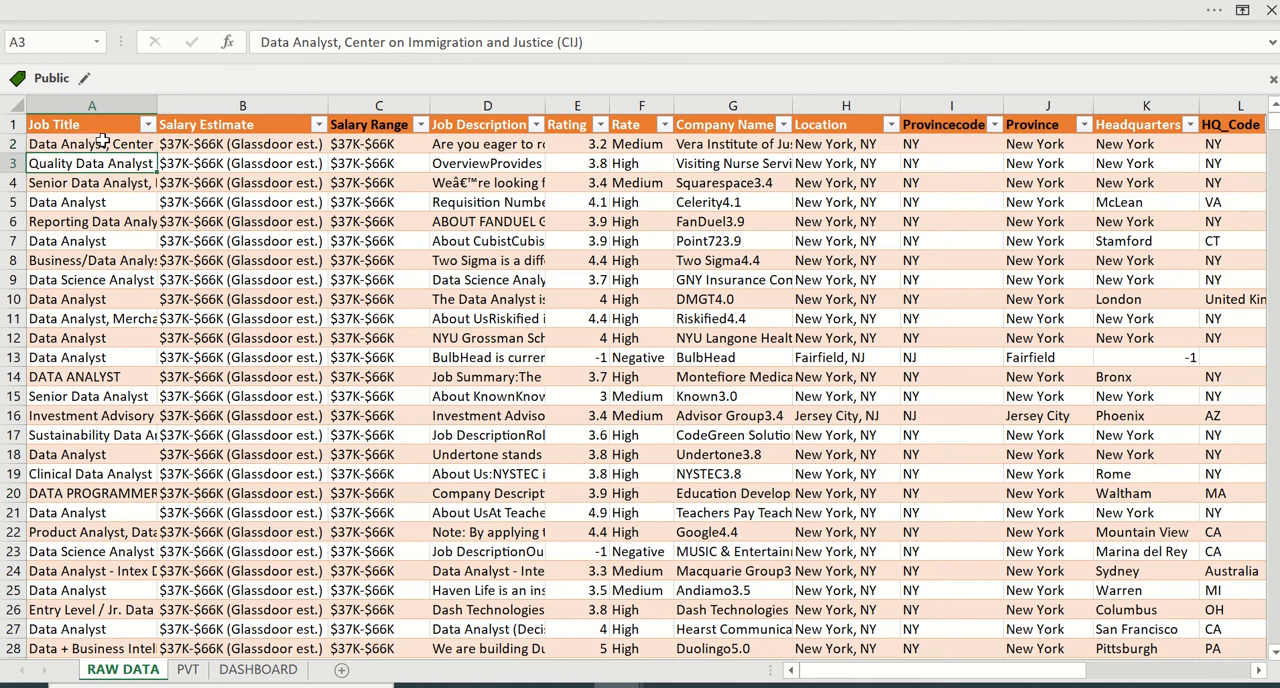
key(Down)
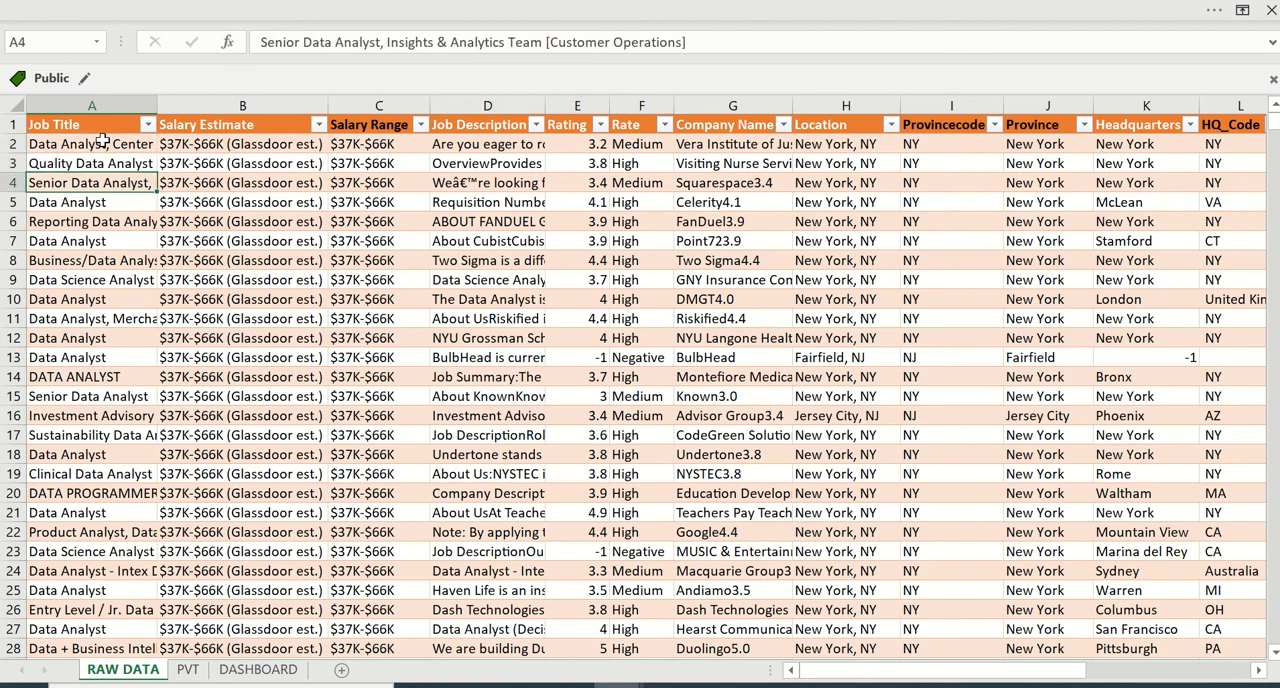
- Compare the Salary Estimate entry in B2 with the Salary Range formula in C2
key(Up)
key(Up)
key(Up)
key(Right)
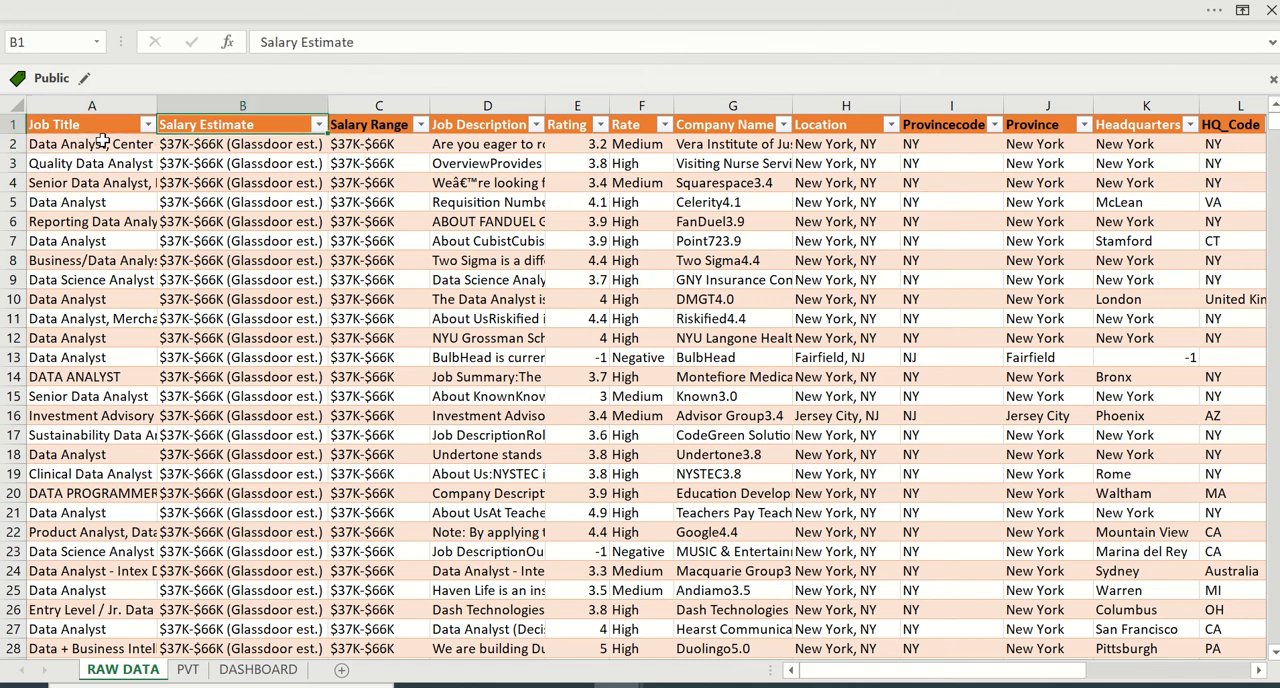
key(Down)
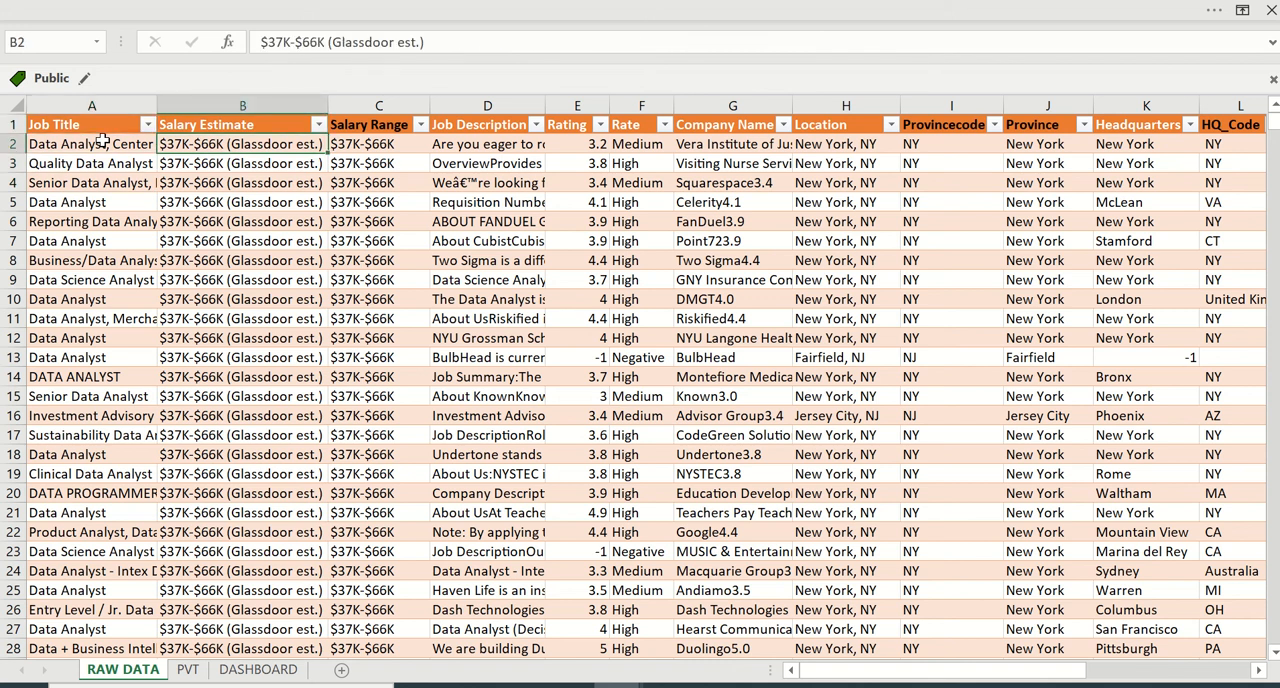
key(Right)
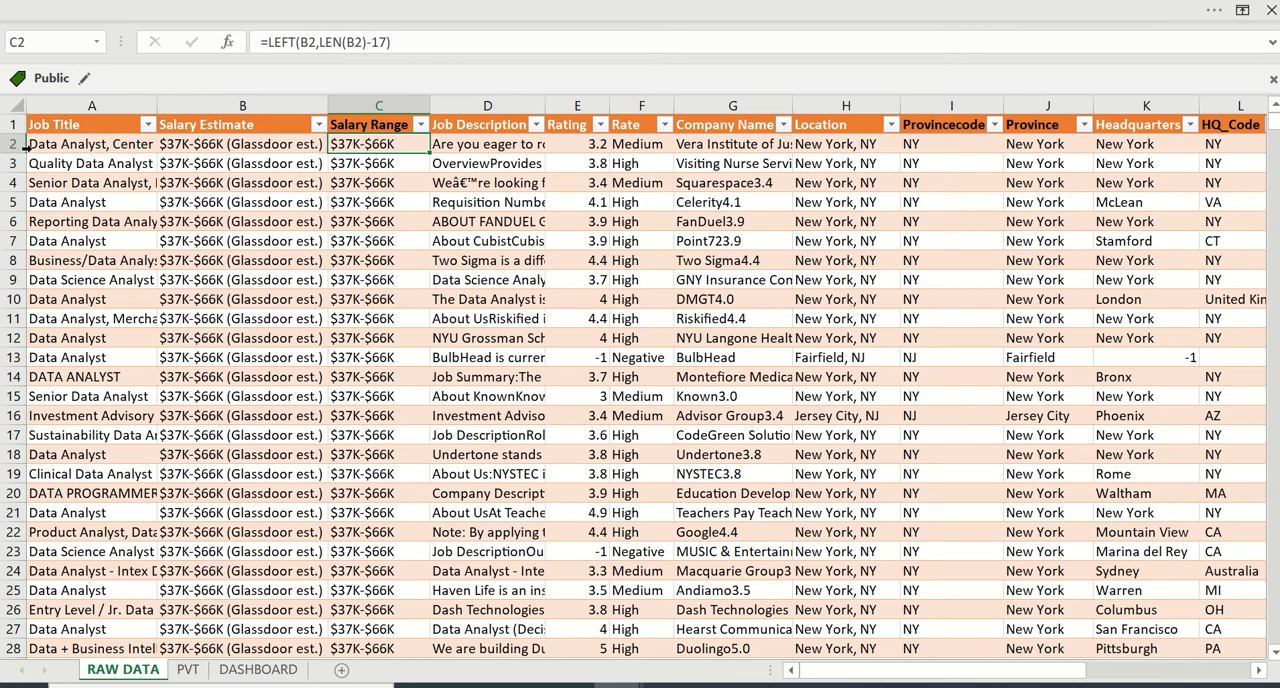
click(264, 138)
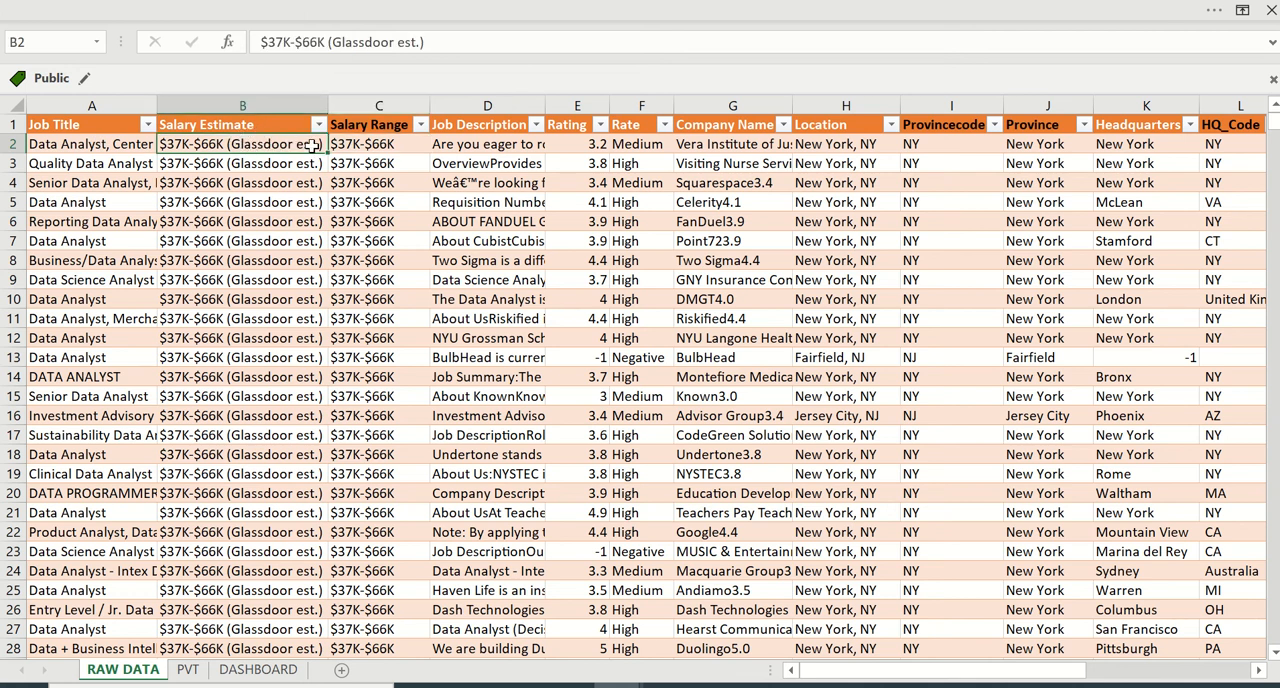
click(371, 150)
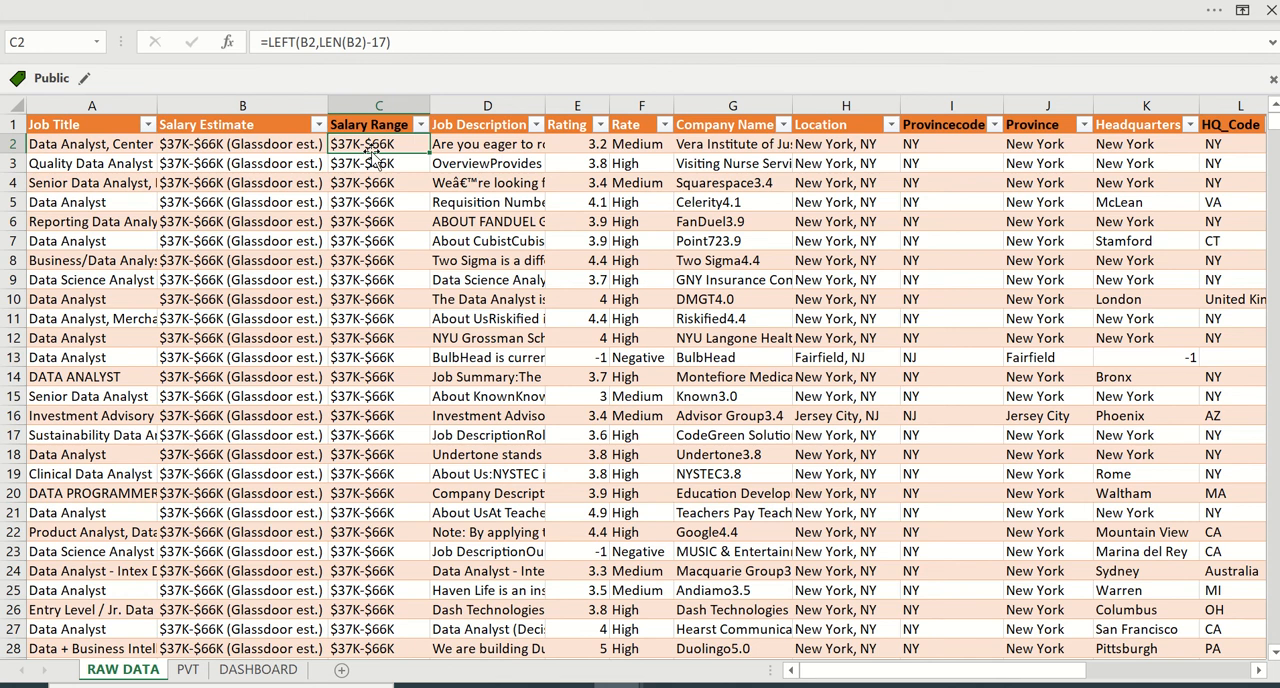
- Examine the first Job Description and Rating entries and the Rate formula in F2
key(Right)
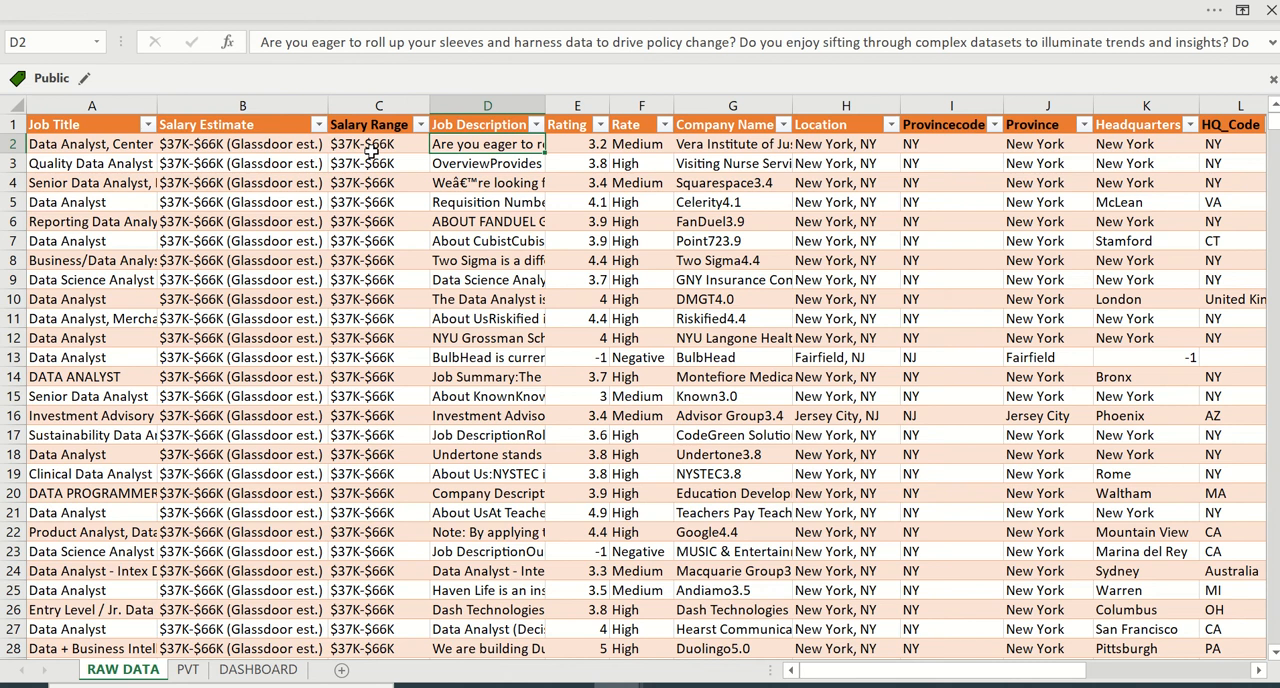
key(Up)
key(Right)
key(Down)
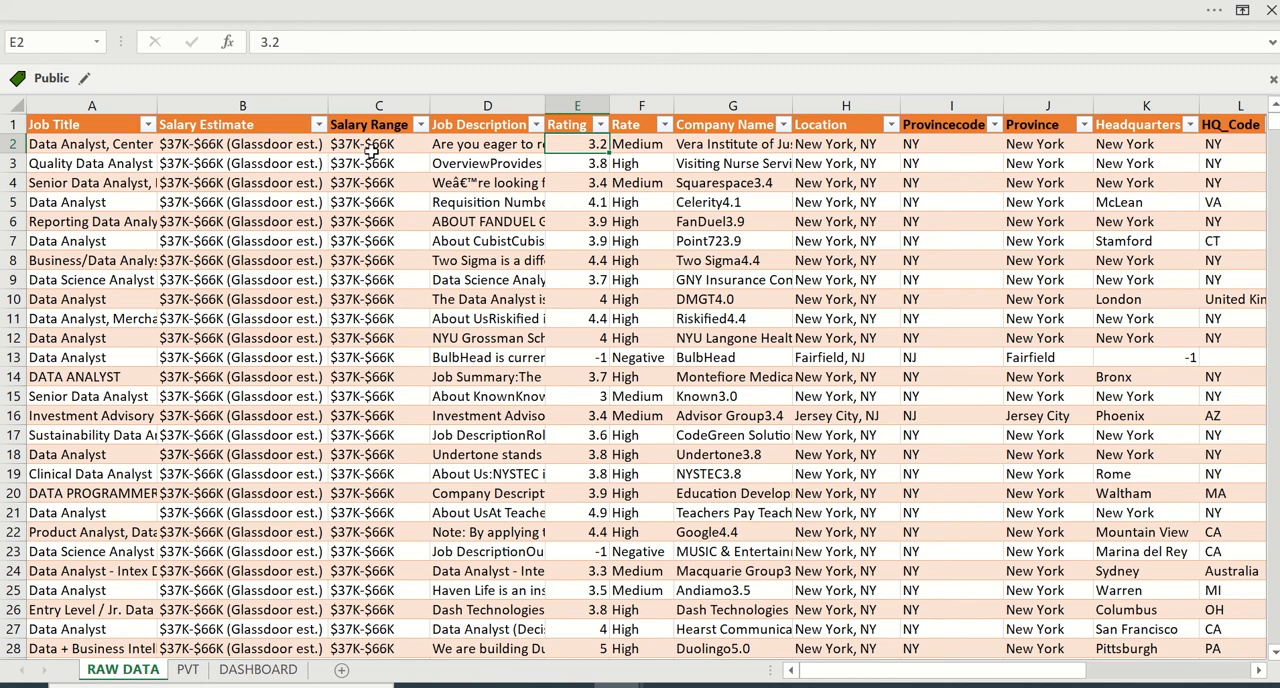
key(Right)
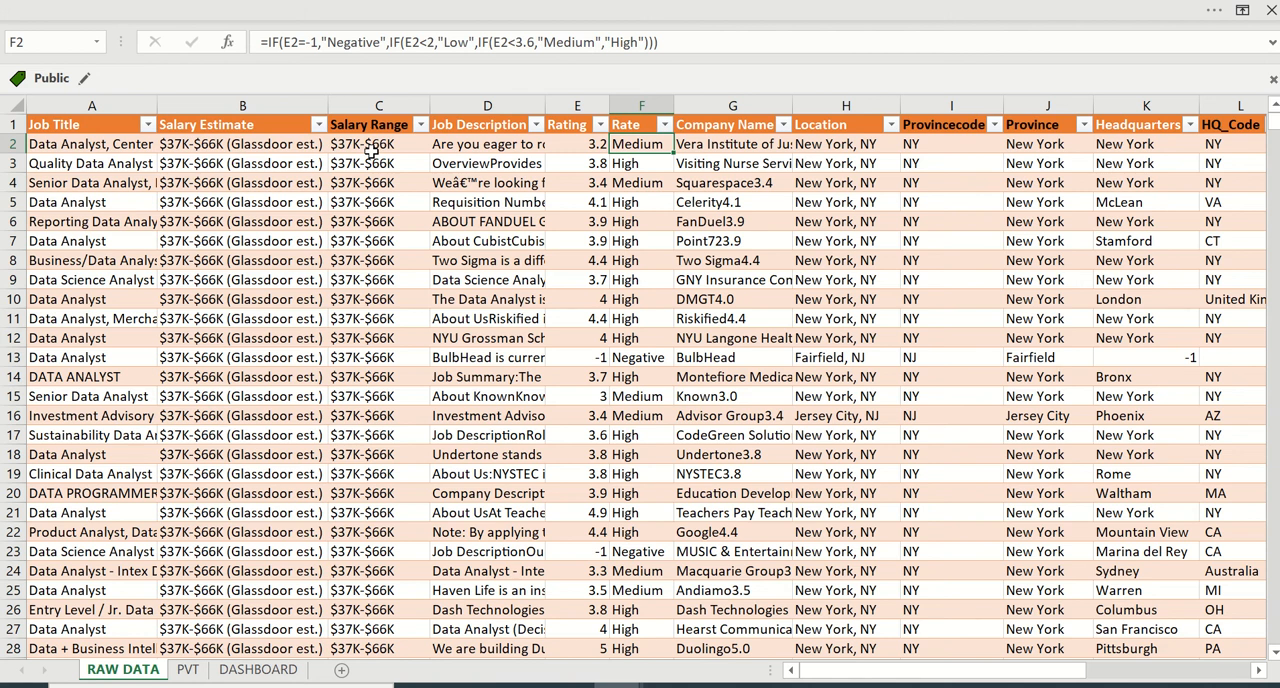
- Examine the Company Name and Location entries and the Provincecode and Province formulas in I2 and J2
click(756, 160)
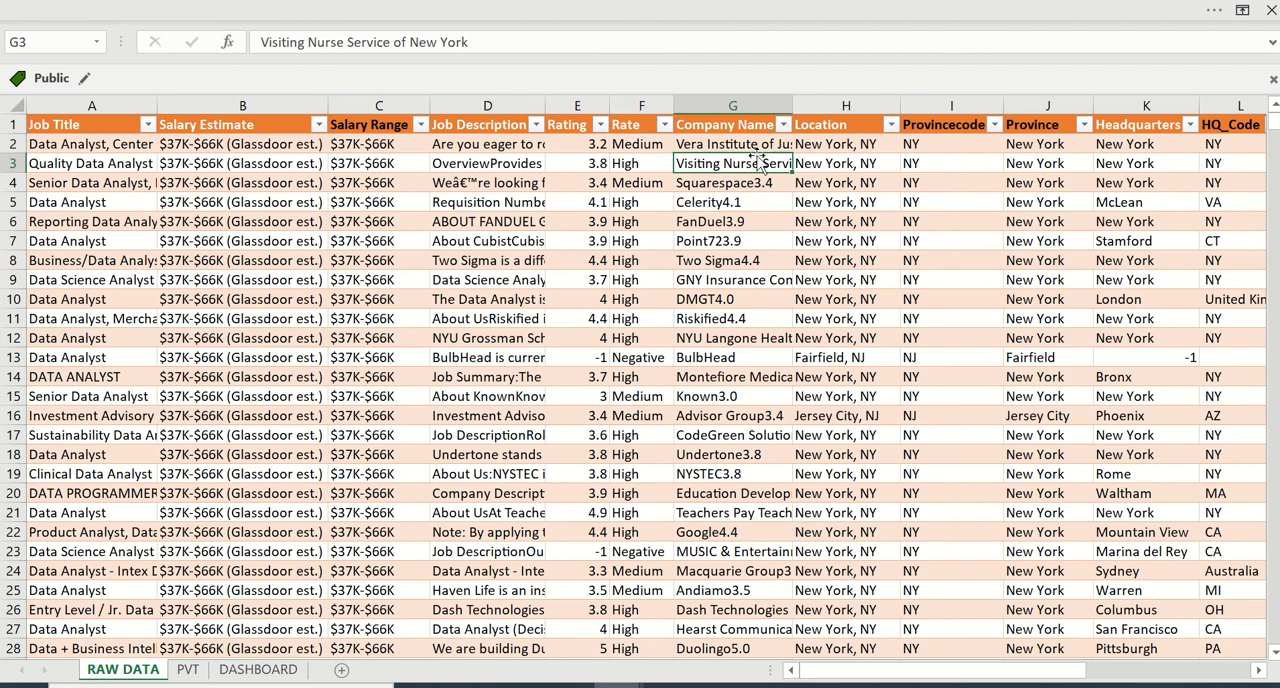
key(Up)
key(Right)
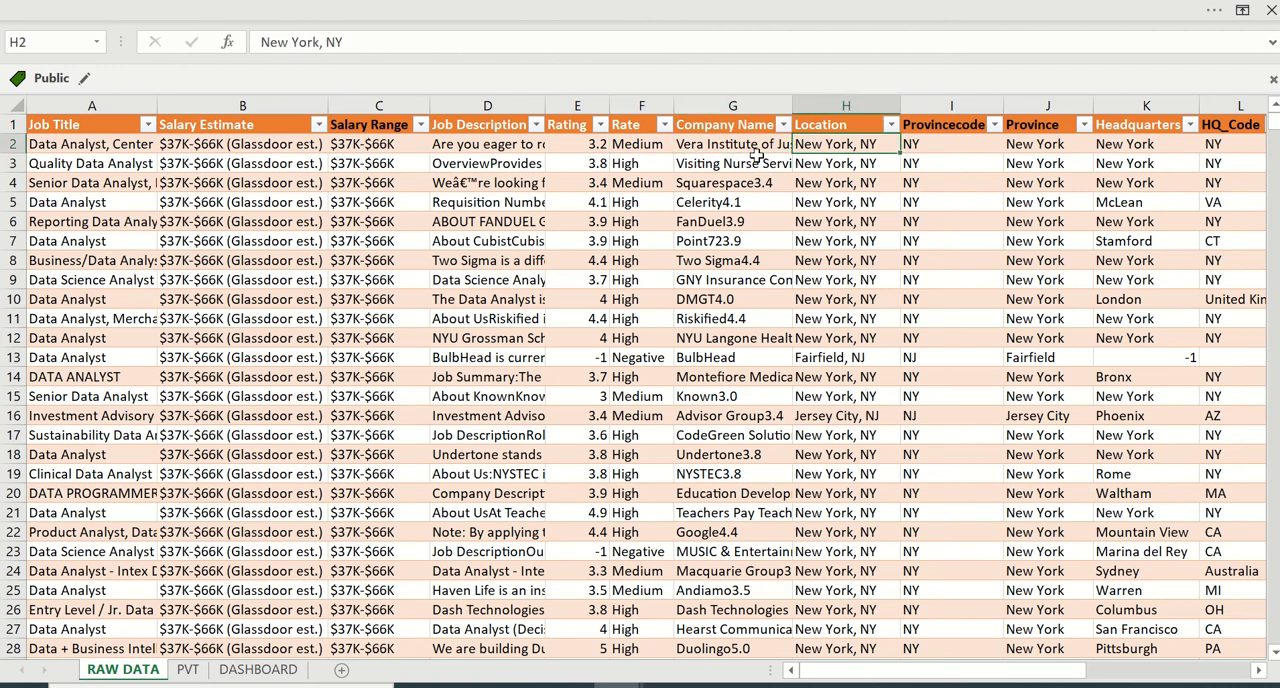
key(Right)
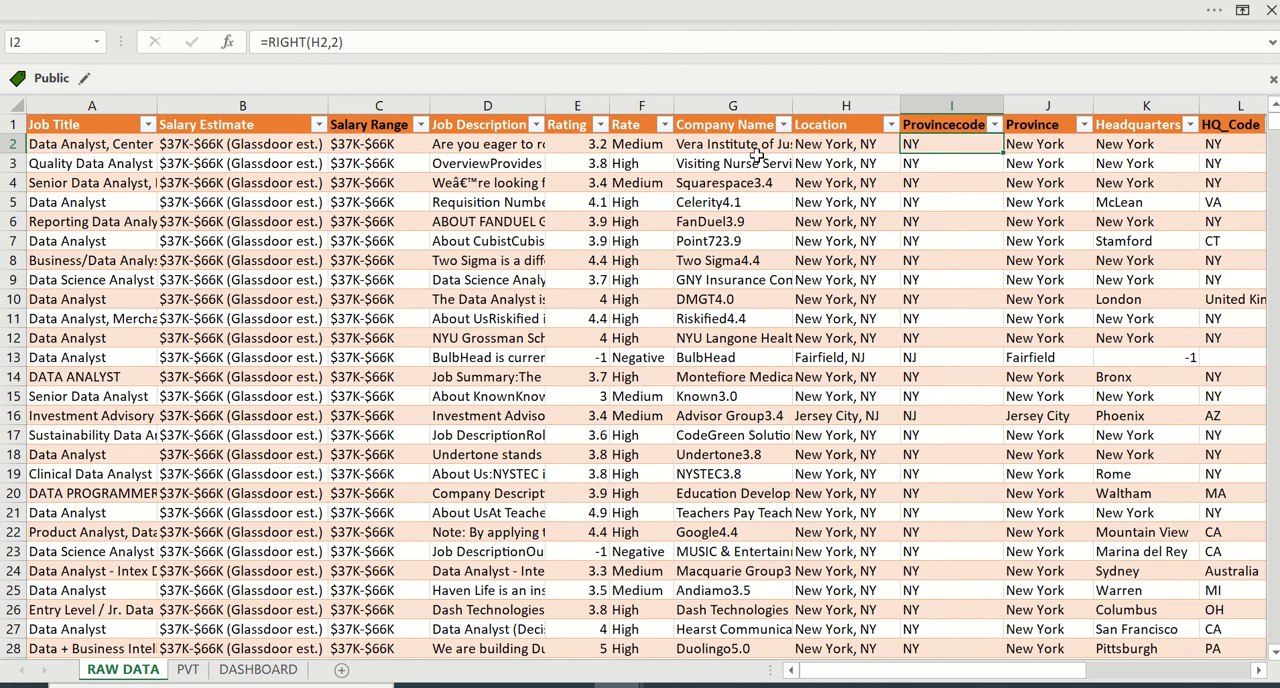
key(Left)
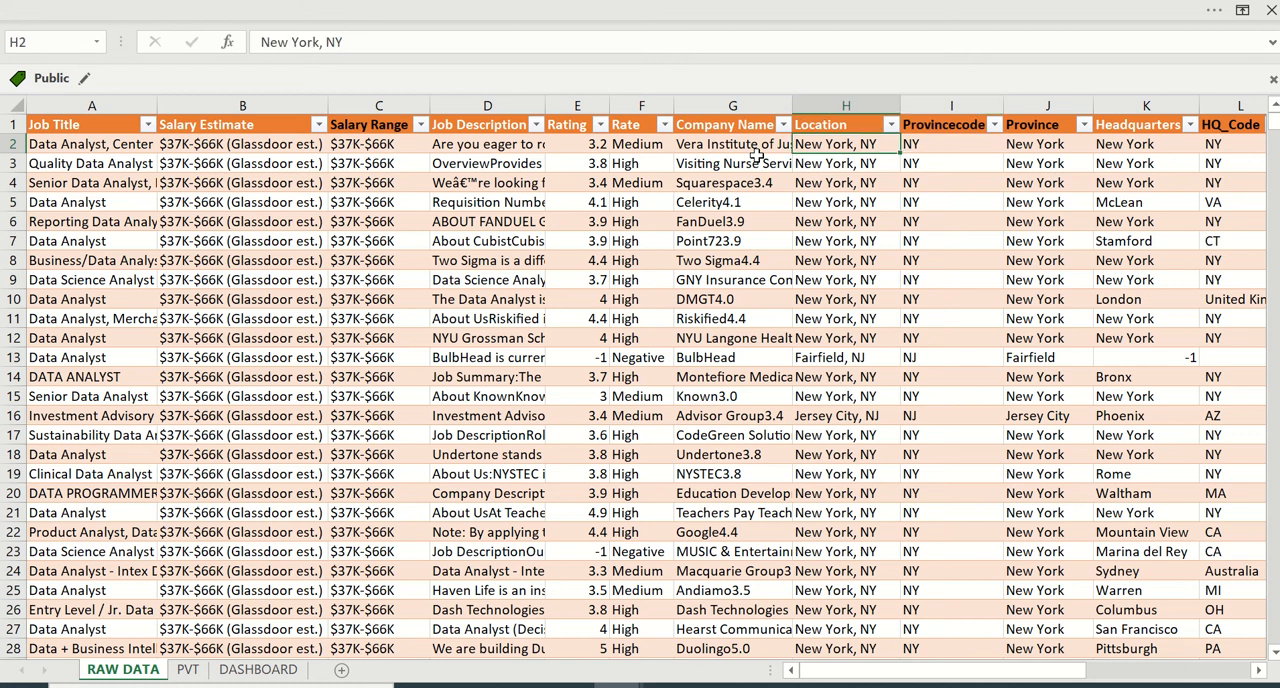
key(Right)
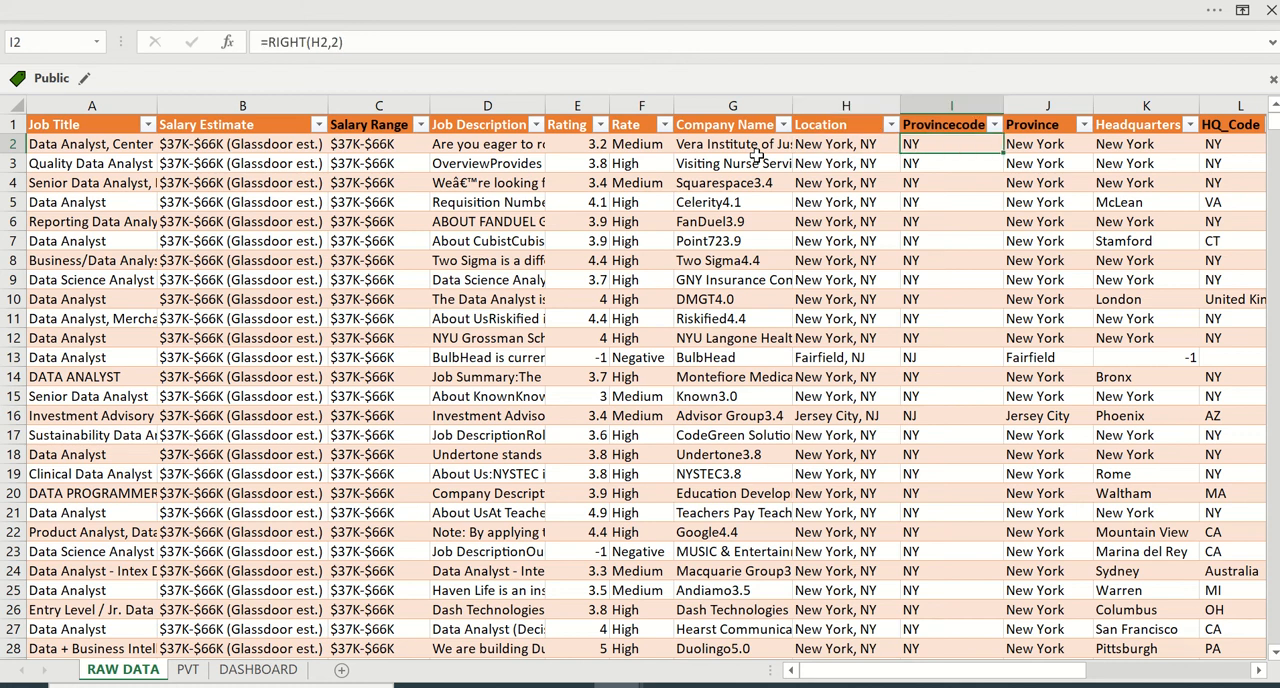
key(Right)
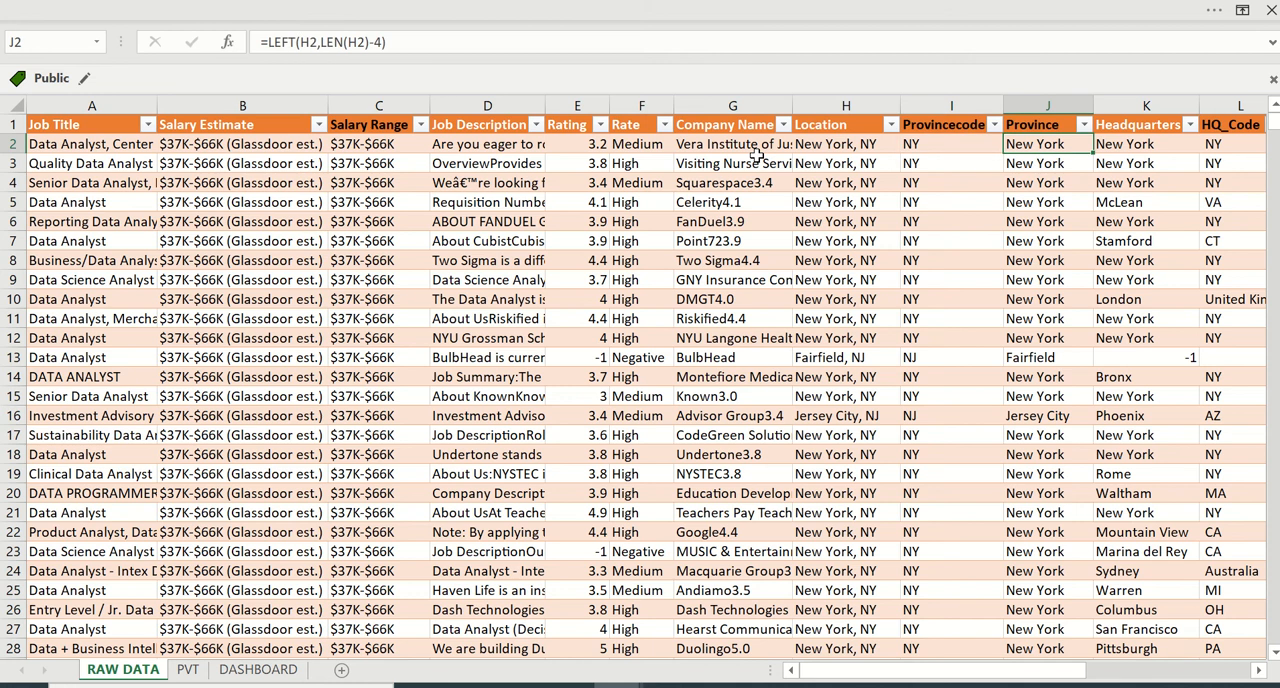
key(Up)
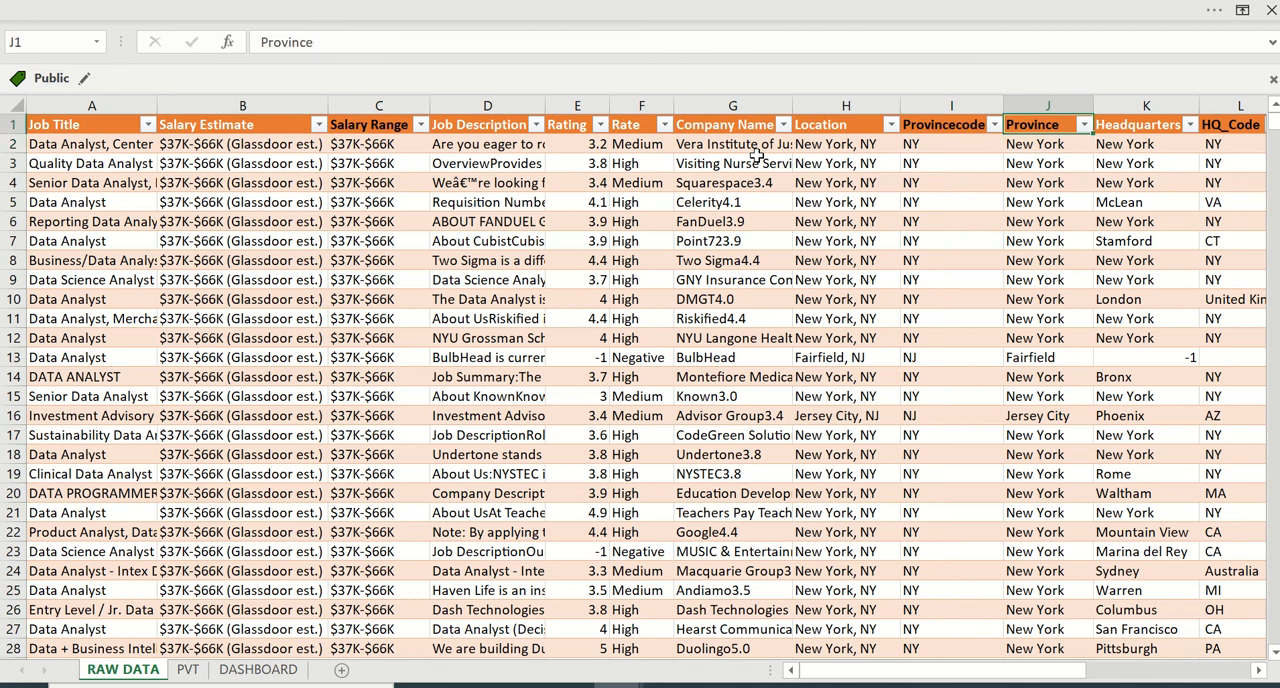
key(Down)
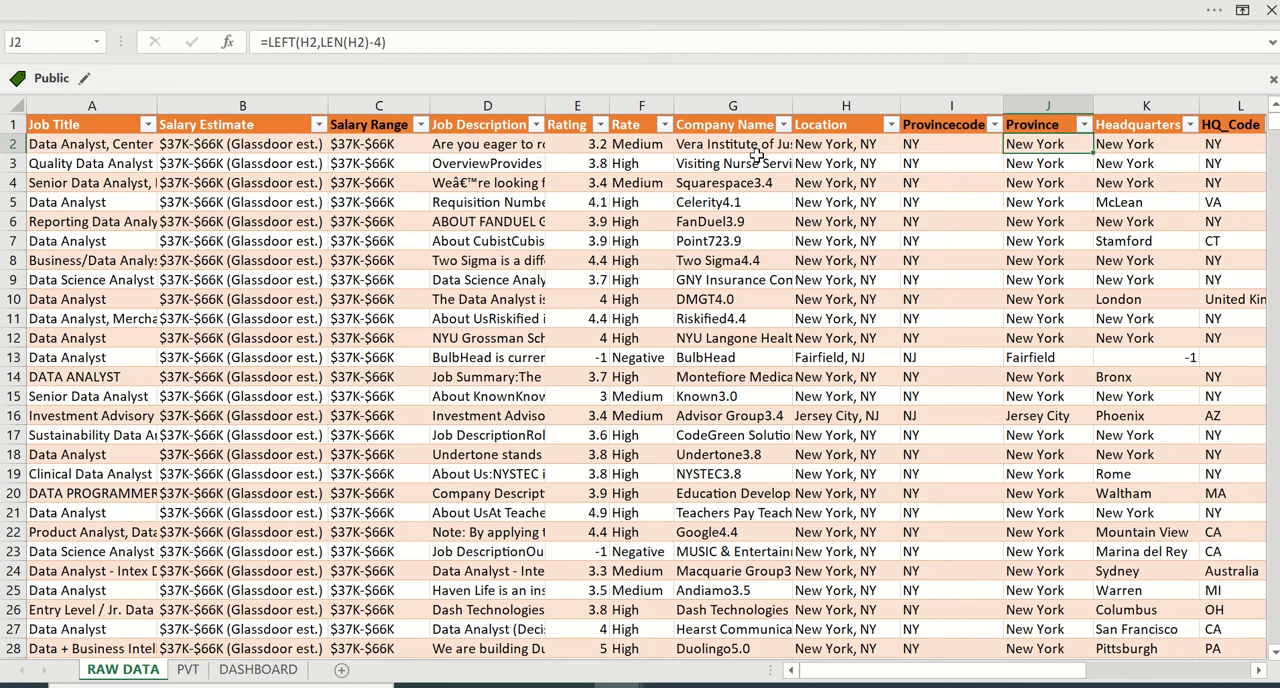
- Examine the first entries of the Headquarters, HQ_Code and Size columns in row 2
key(Right)
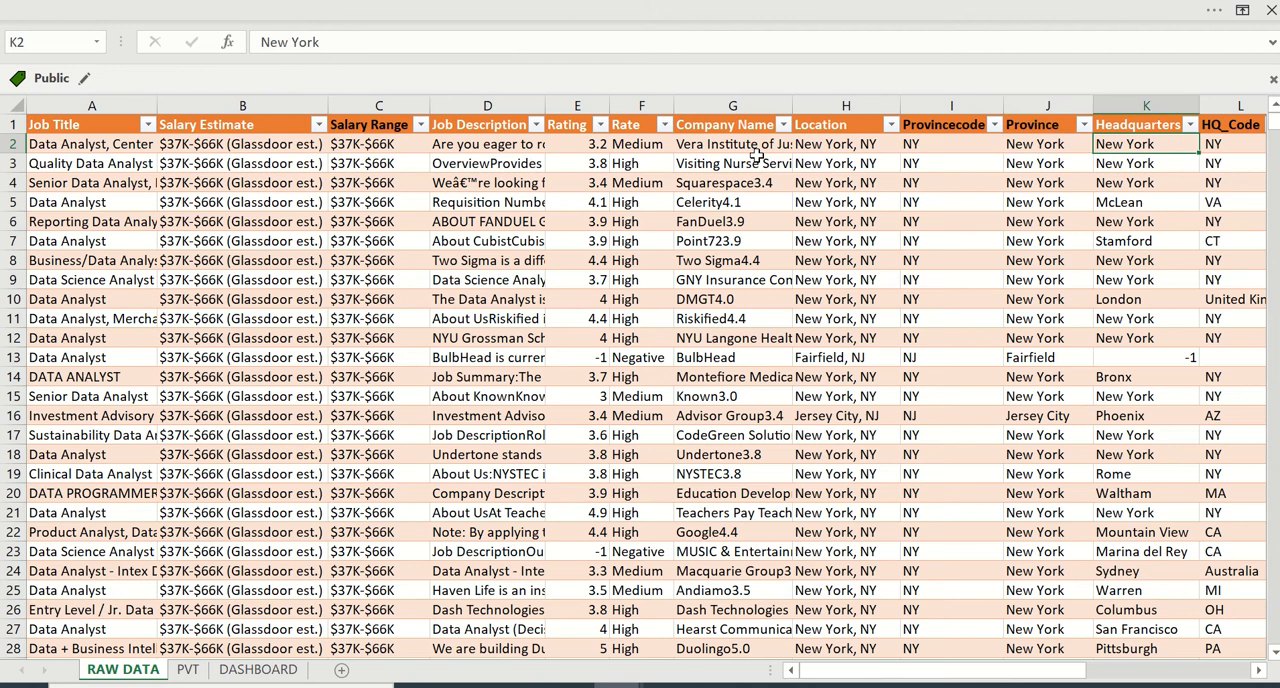
key(Up)
key(Right)
key(Down)
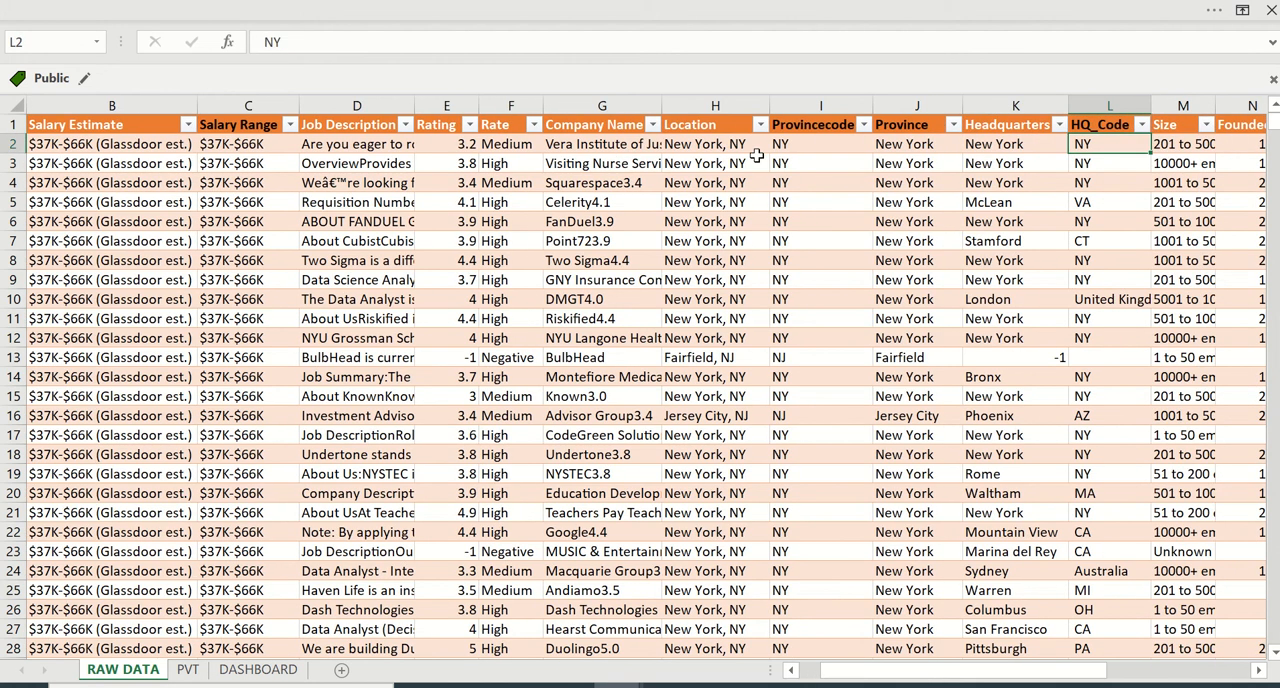
key(Up)
key(Right)
key(Down)
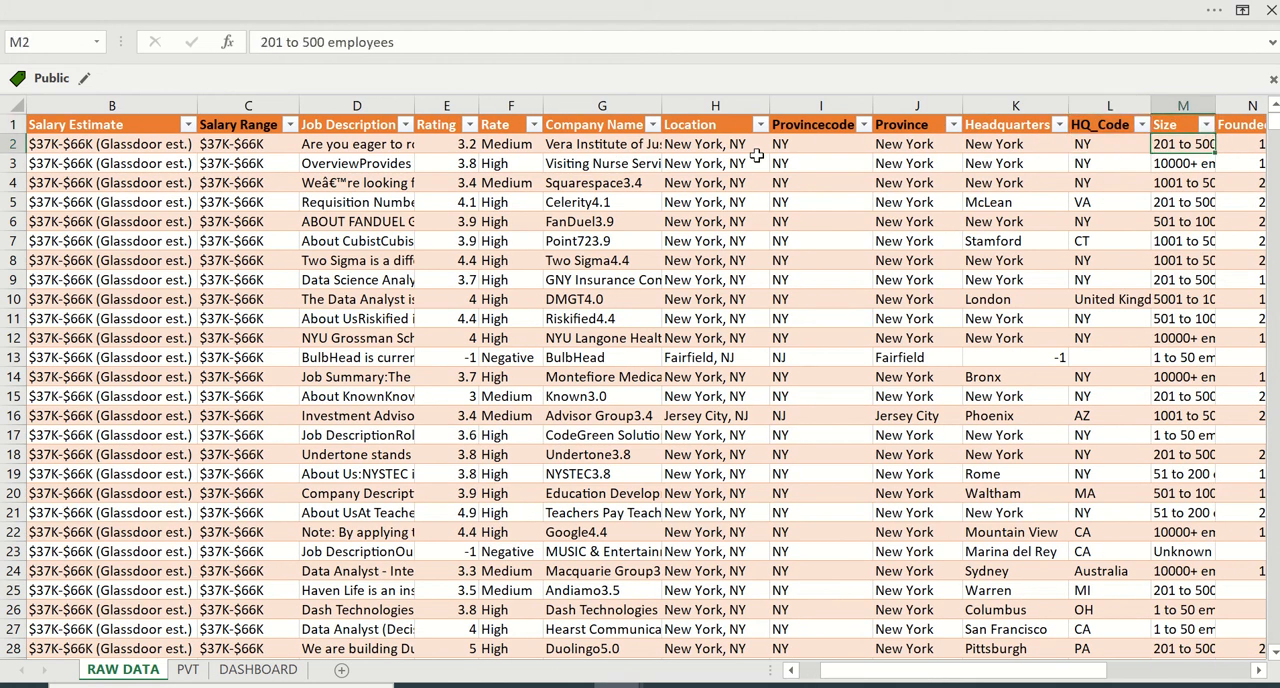
- Examine the founding year in N2 and the Century formula in O2 that classifies it
key(Up)
key(Right)
key(Right)
key(Left)
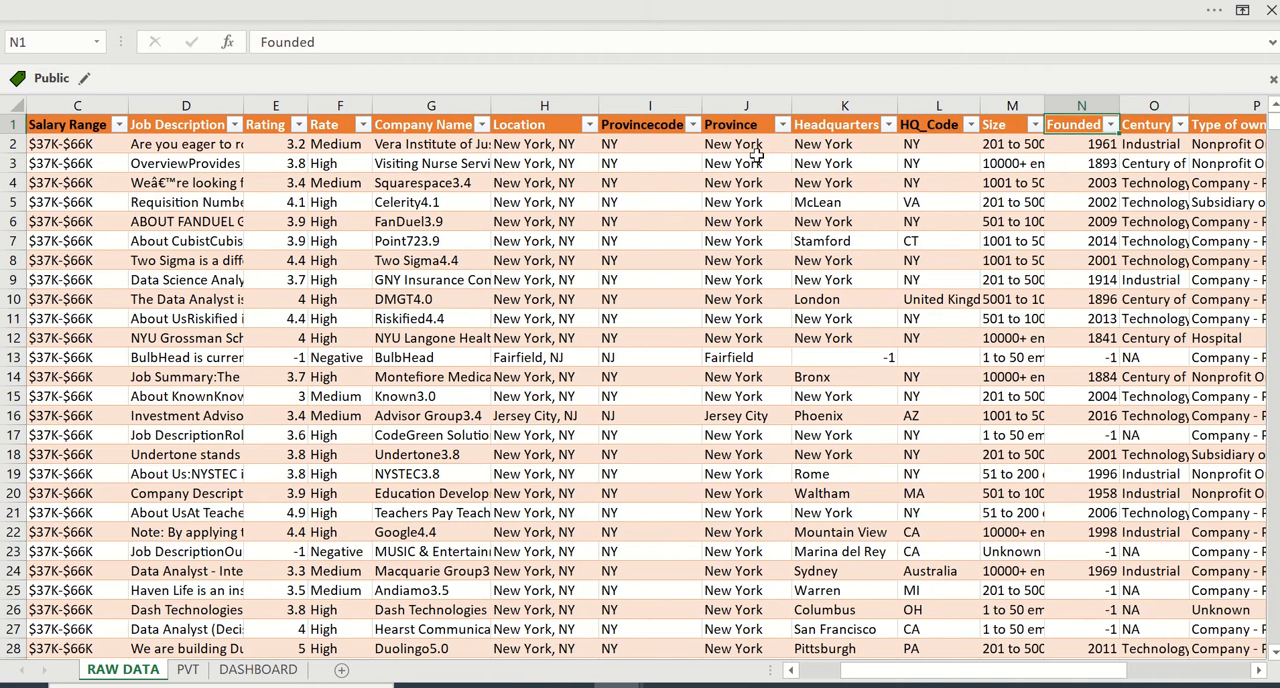
key(Down)
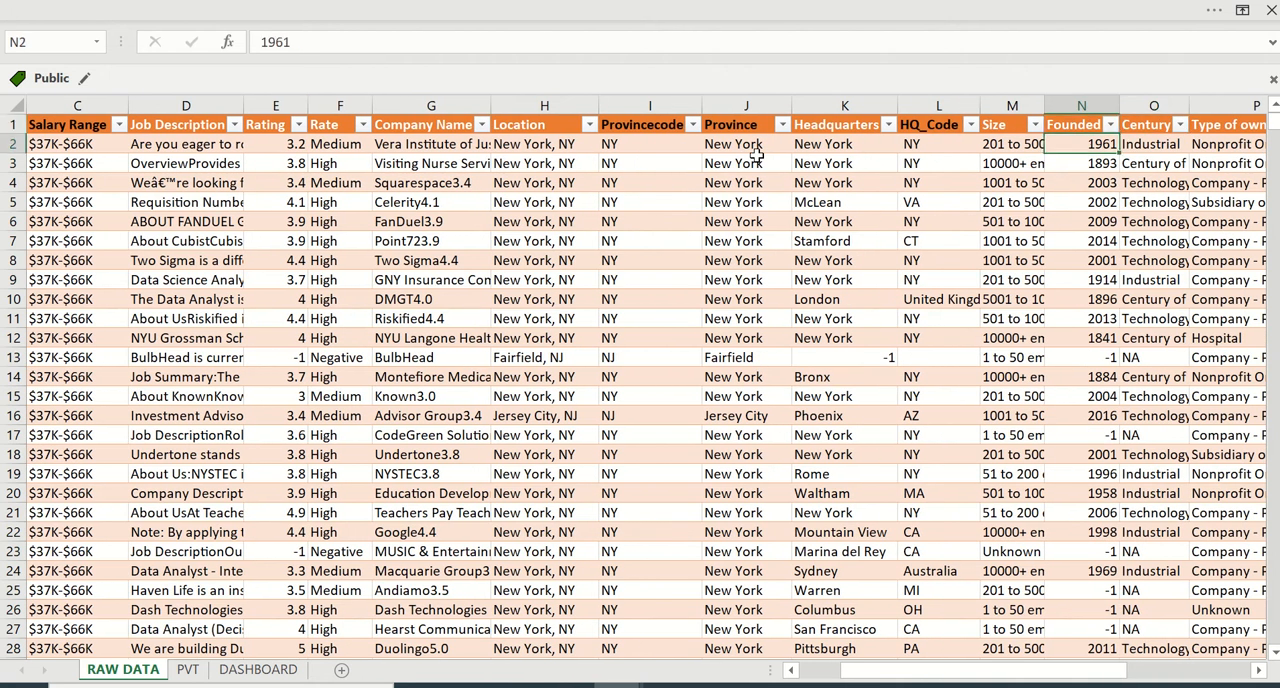
key(Right)
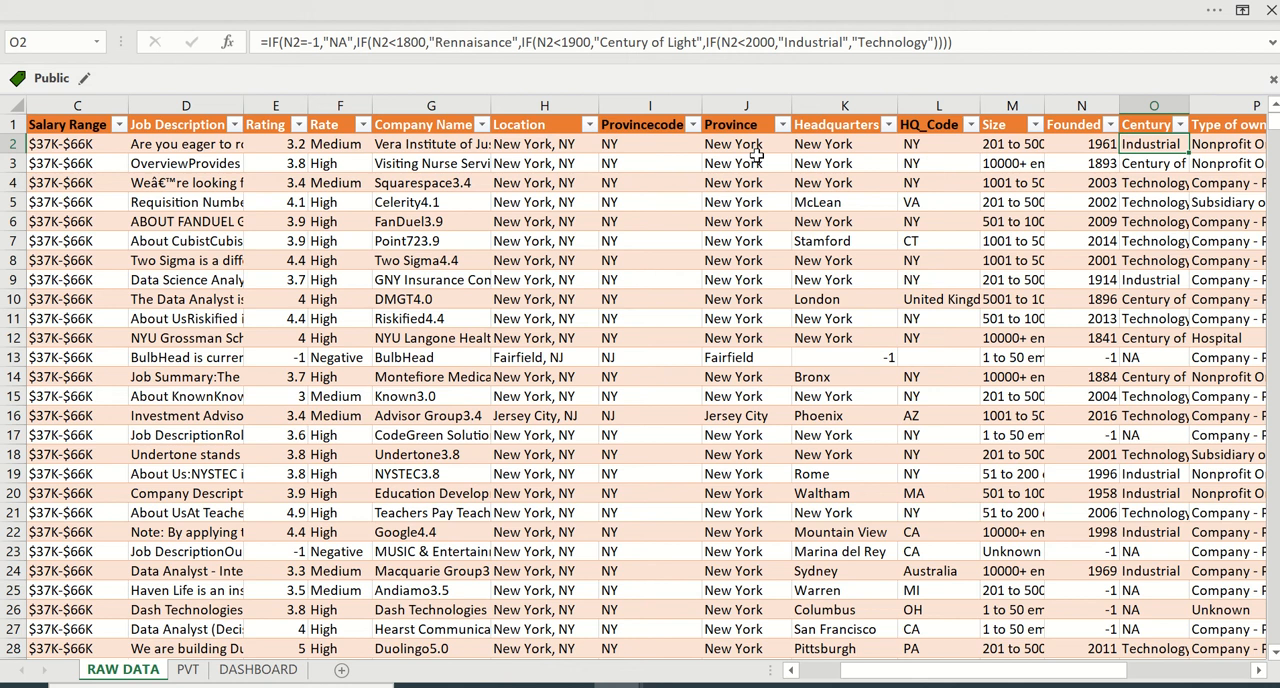
scroll(757, 152, right, 3)
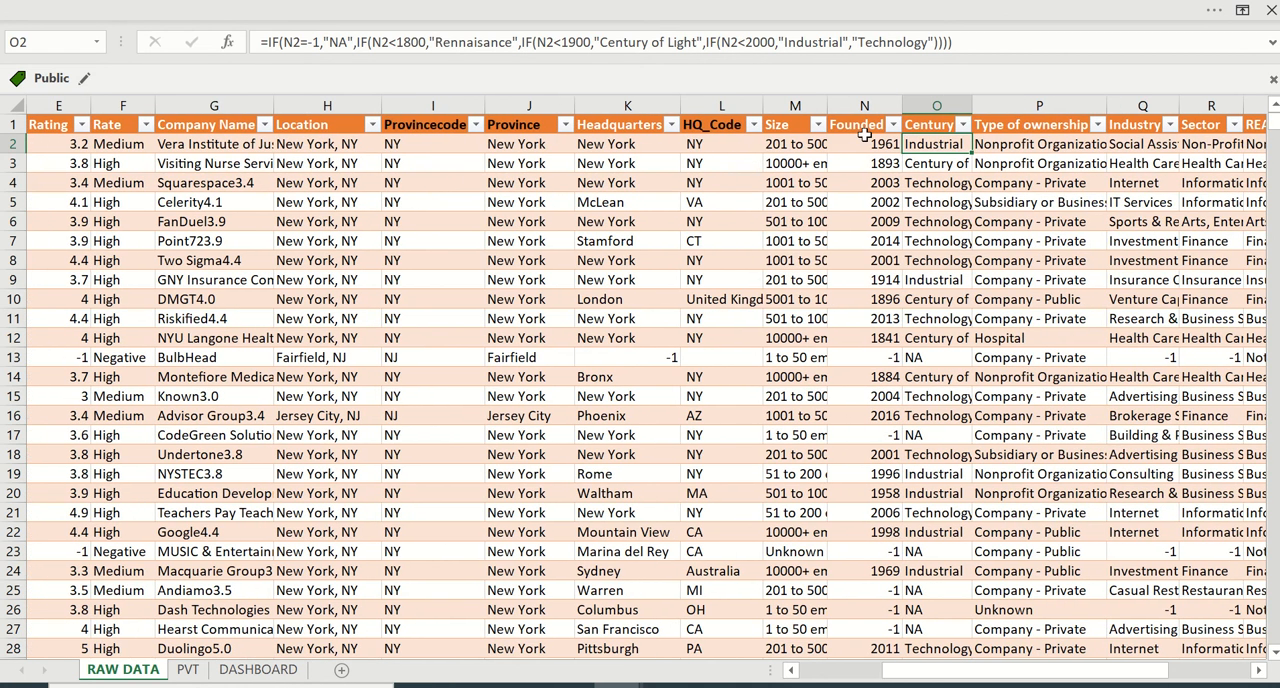
- Examine the remaining raw data columns from Type of ownership, Industry and Sector through Easy Apply, and return to the first columns
click(1057, 141)
key(Up)
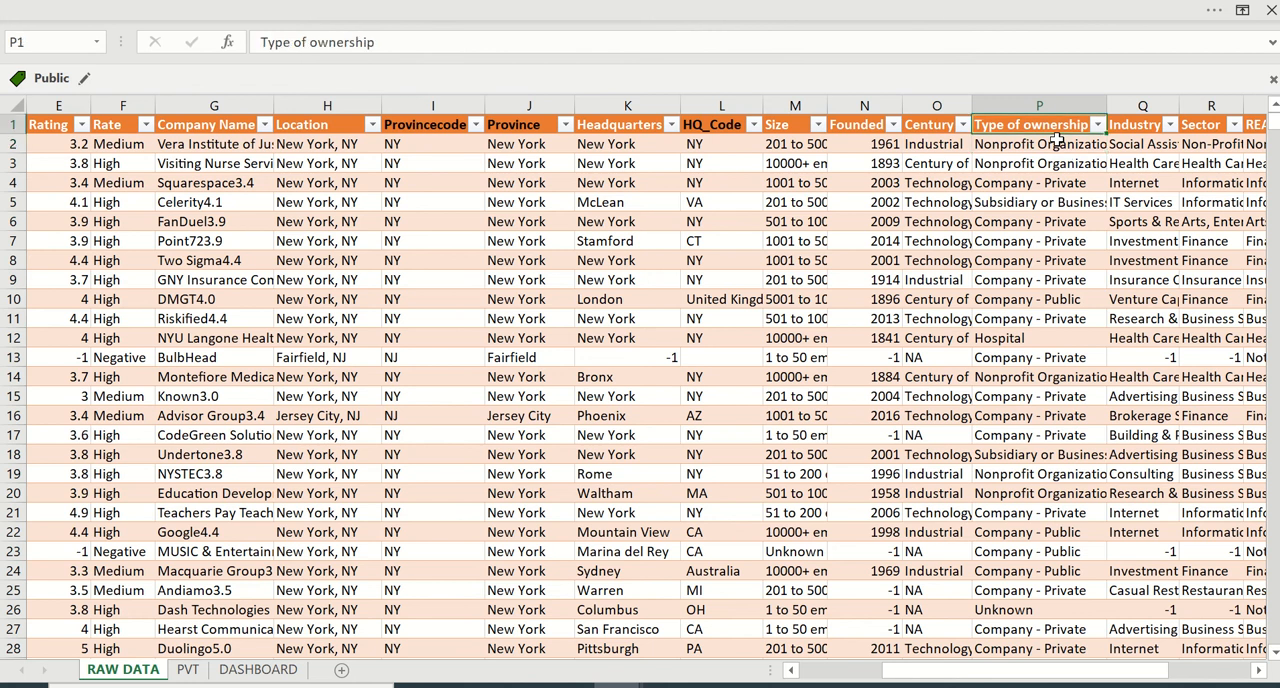
key(Right)
key(Right)
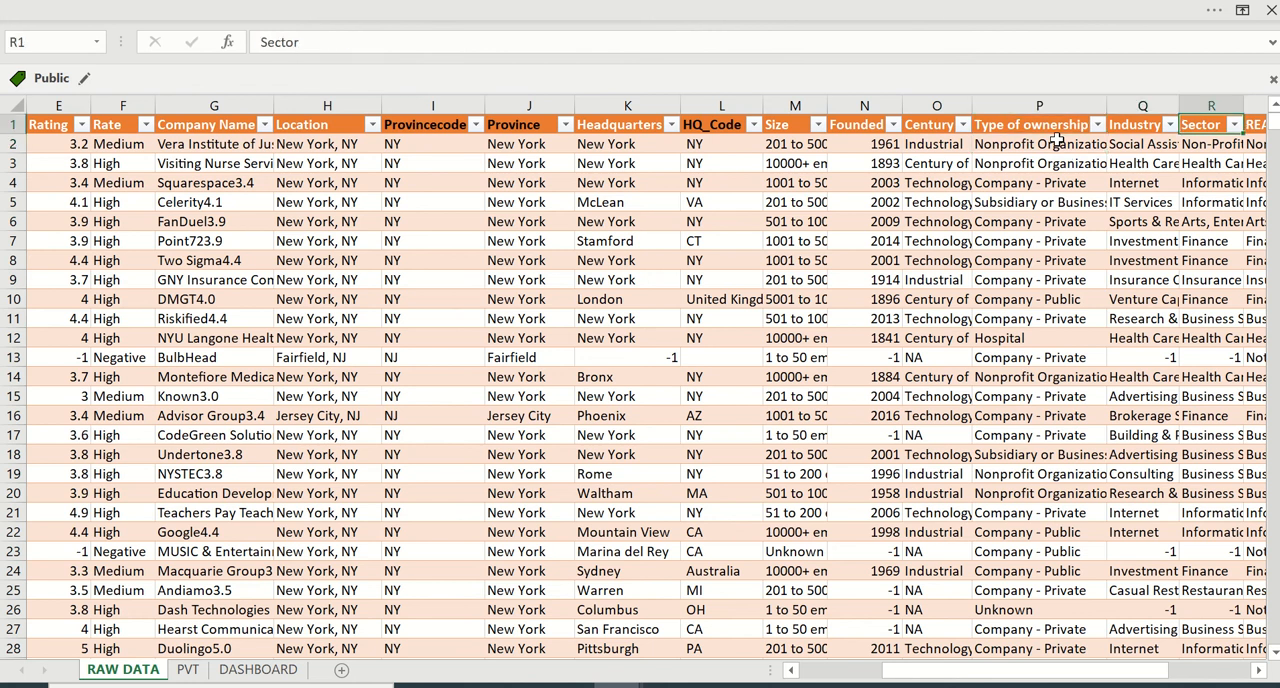
key(Right)
key(Right)
key(Right)
key(Right)
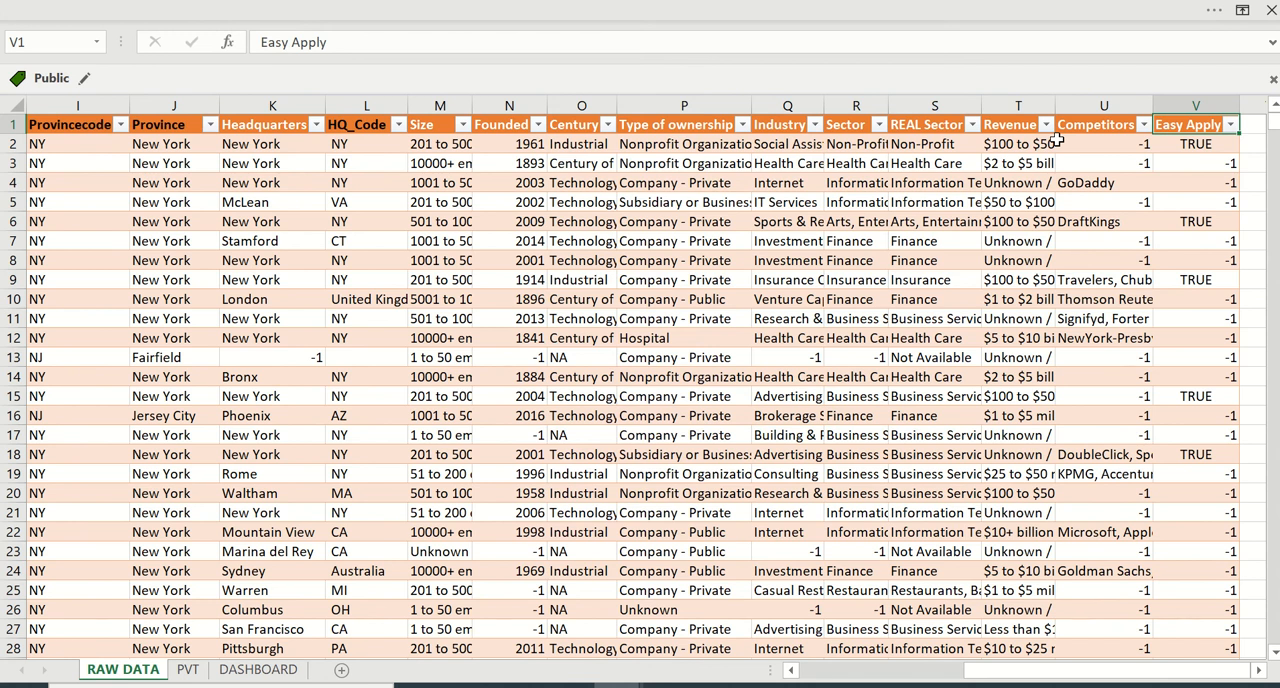
click(723, 173)
scroll(723, 173, left, 5)
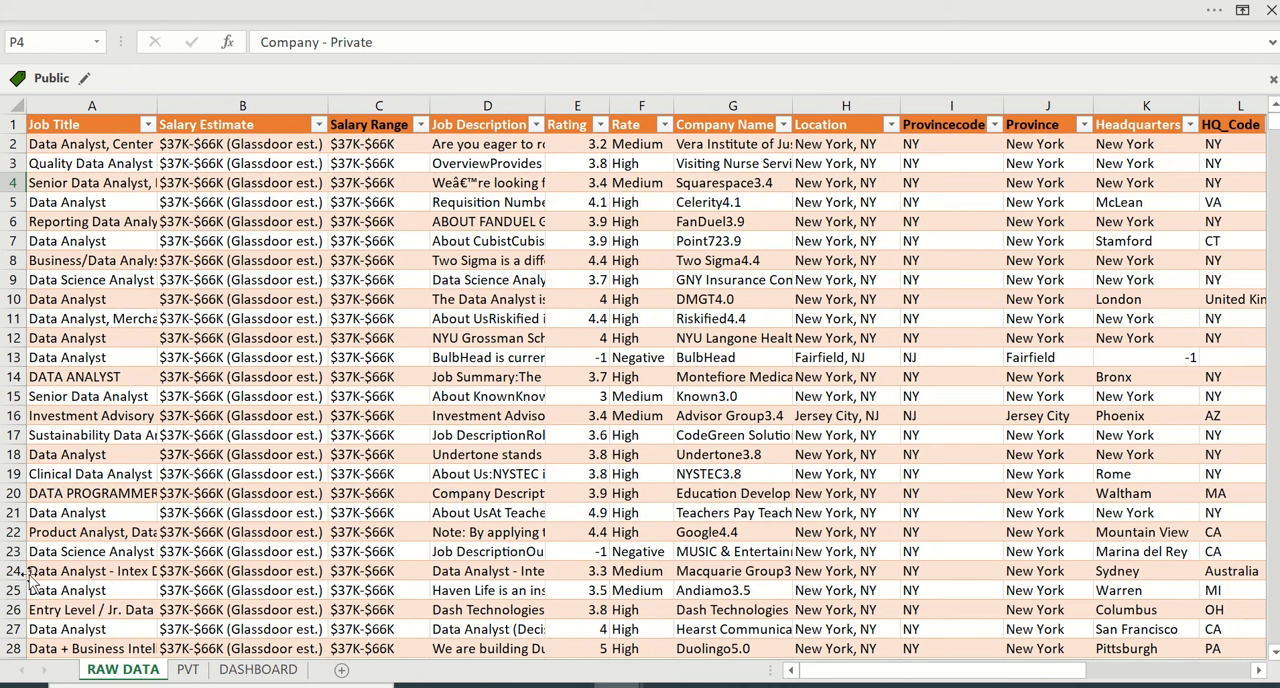
- Examine the pivot tables for Province, Century, Rate, ProvinceCode and Salary Range on the PVT sheet
click(187, 670)
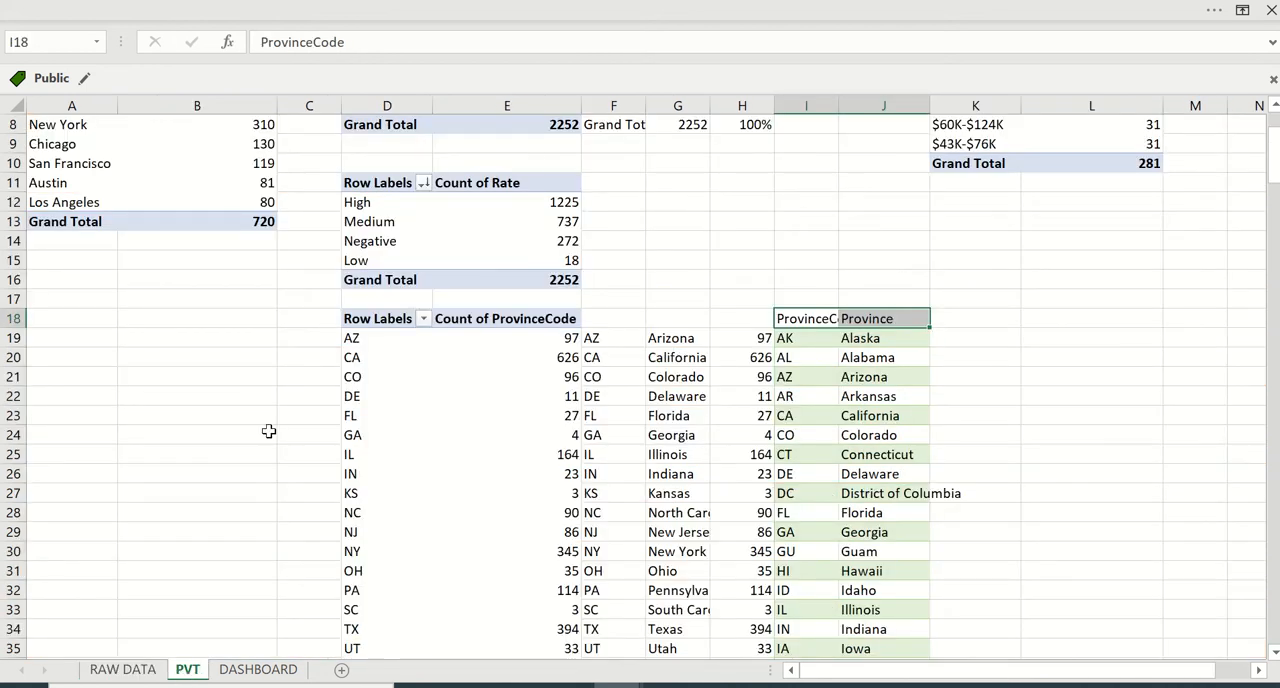
scroll(266, 431, up, 3)
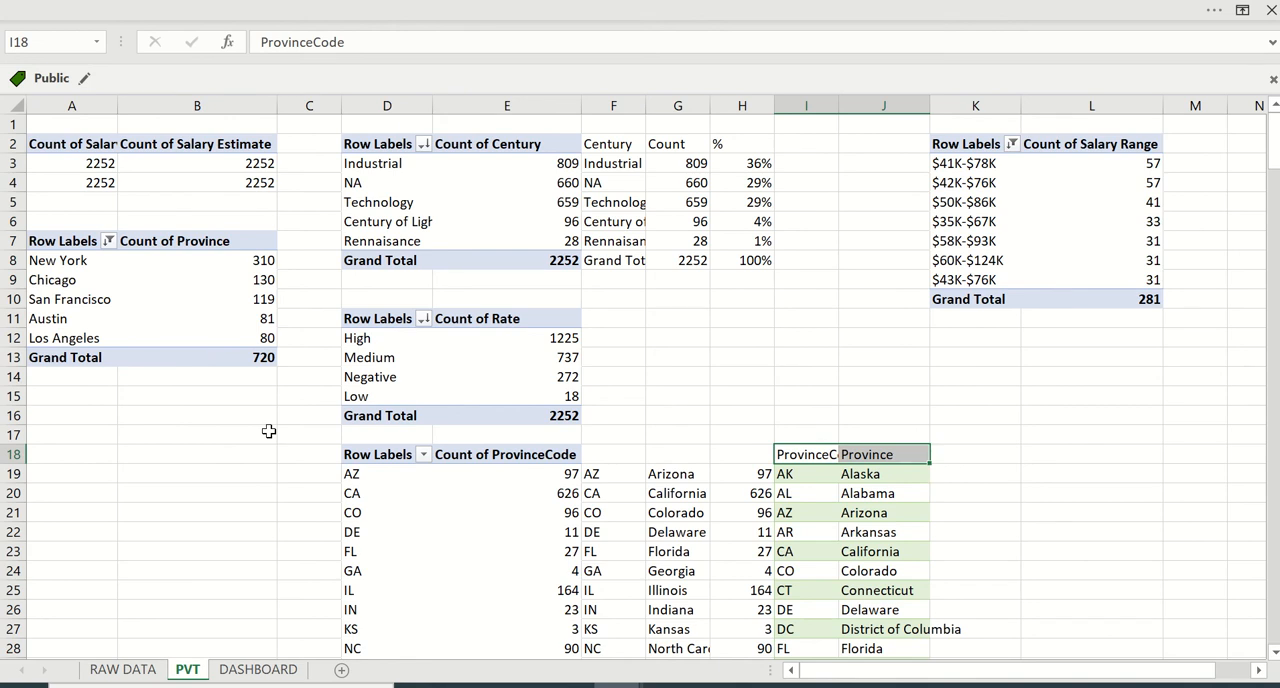
scroll(268, 431, down, 6)
scroll(268, 431, up, 6)
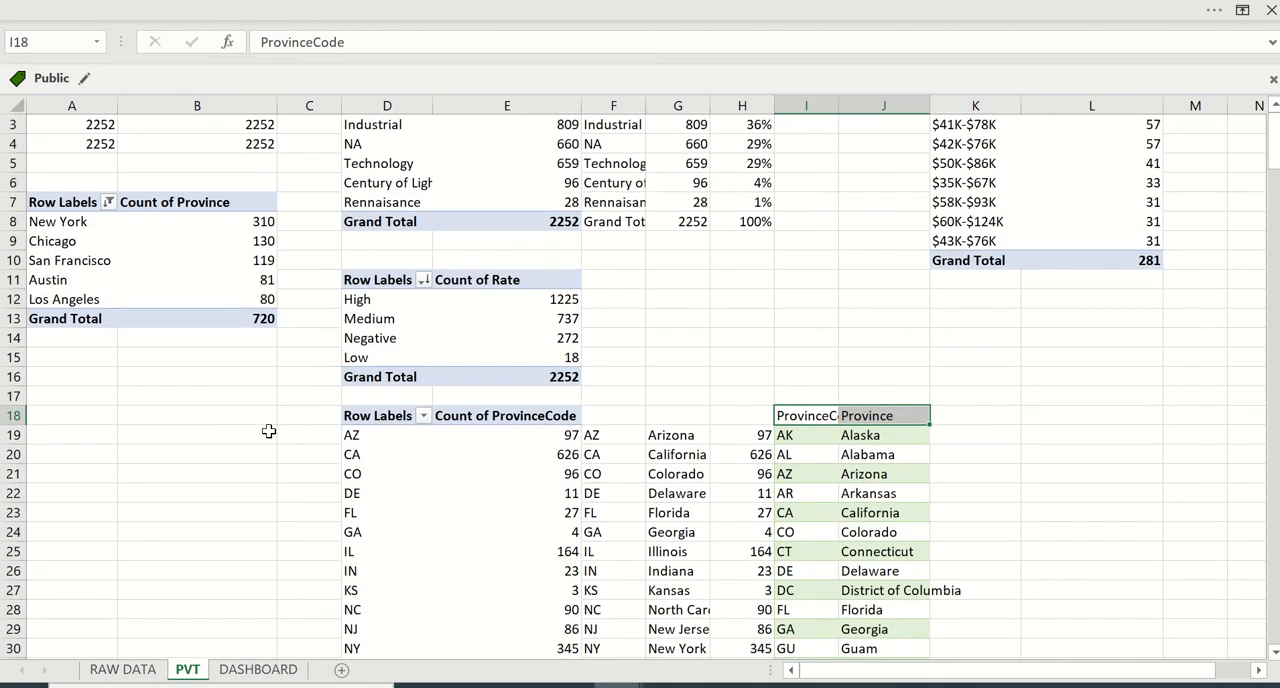
- Examine the DASHBOARD sheet's recruiting, salary range and province charts and its Rate, REAL Sector, Province and Century slicers
click(258, 669)
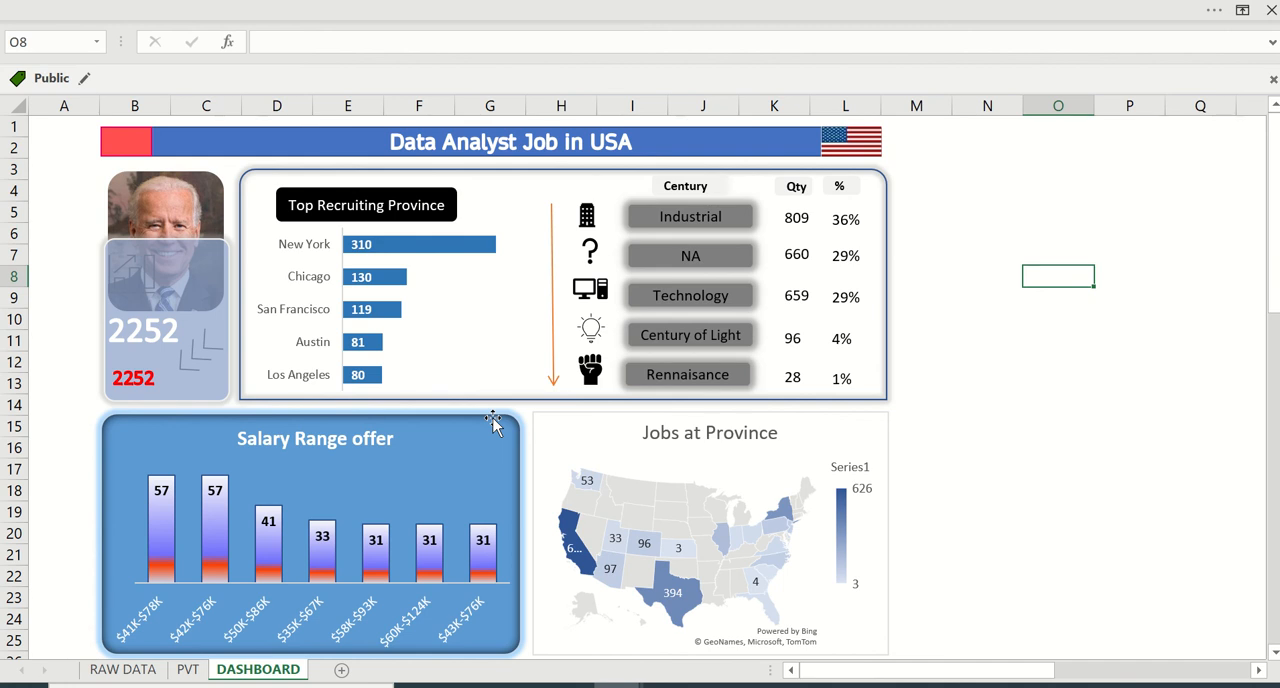
scroll(493, 425, down, 4)
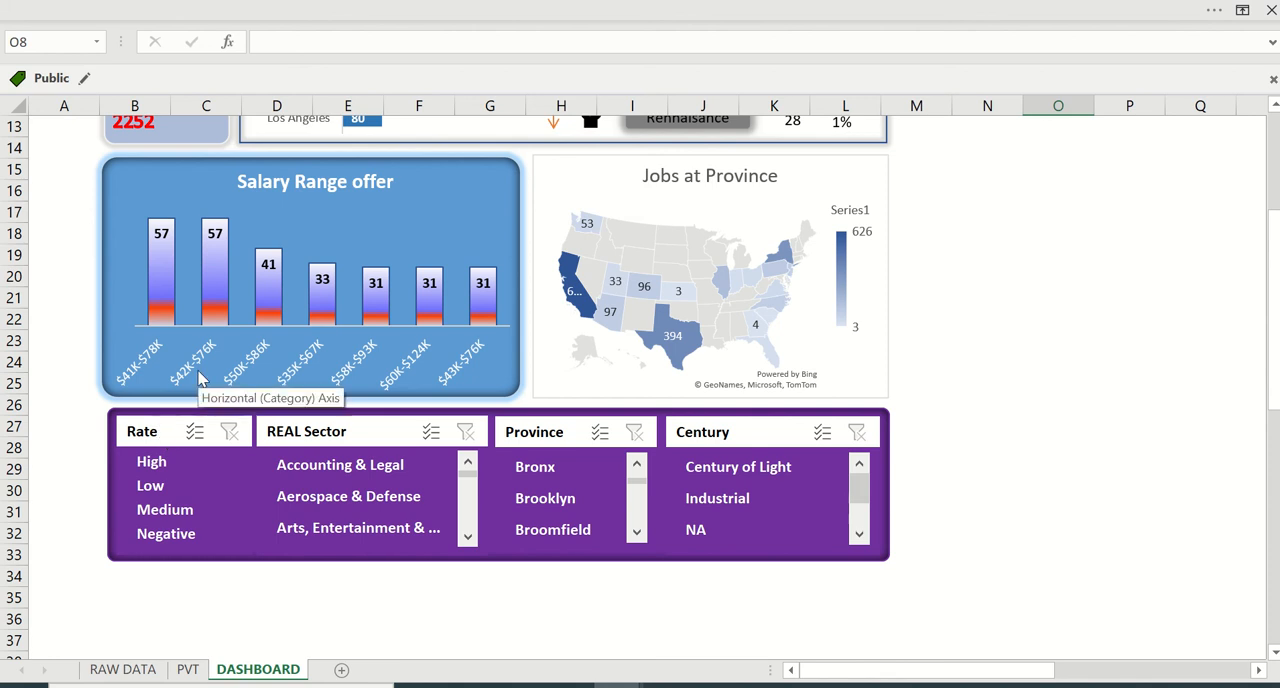
scroll(198, 378, up, 2)
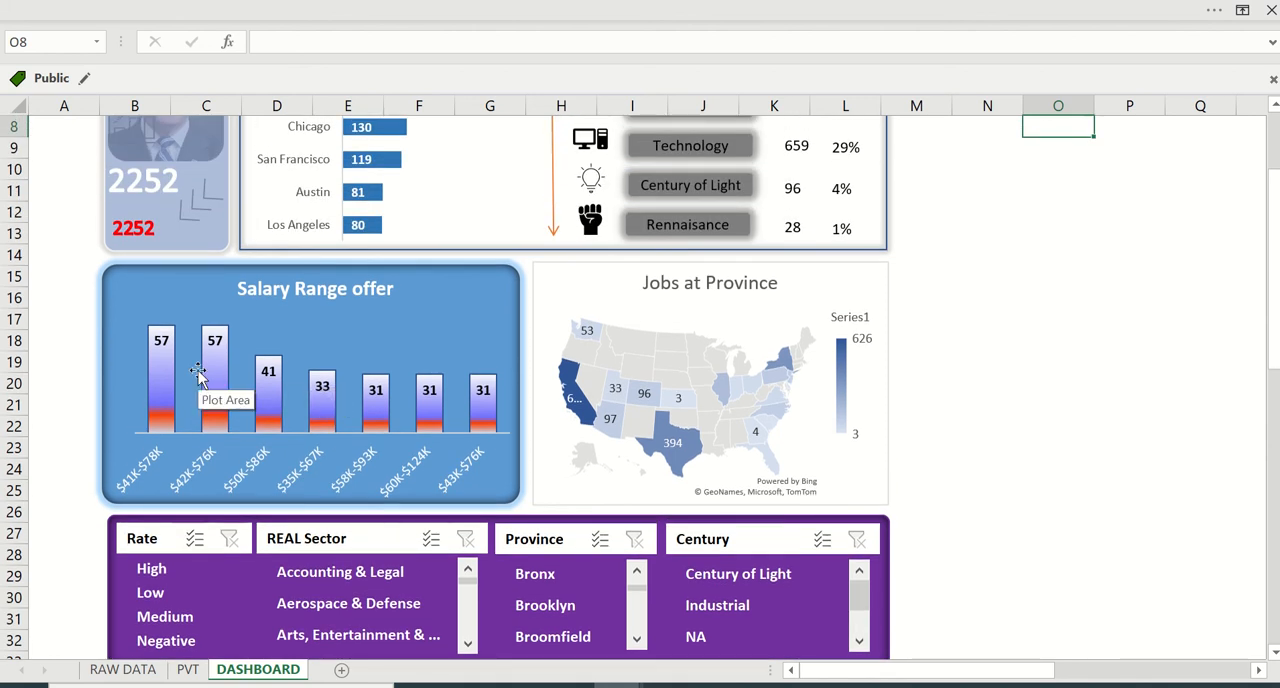
scroll(198, 371, up, 2)
scroll(196, 371, down, 3)
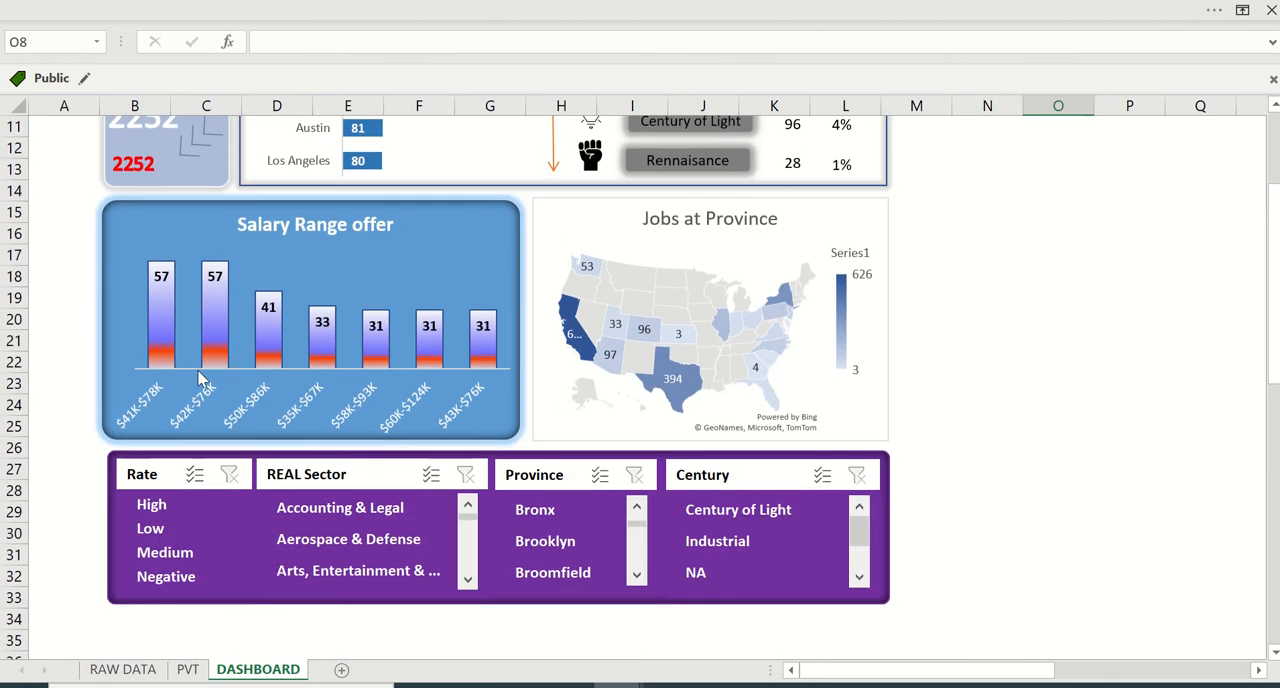
- Filter the dashboard to the High rate, examine the updated charts, and clear the Rate filter
click(162, 507)
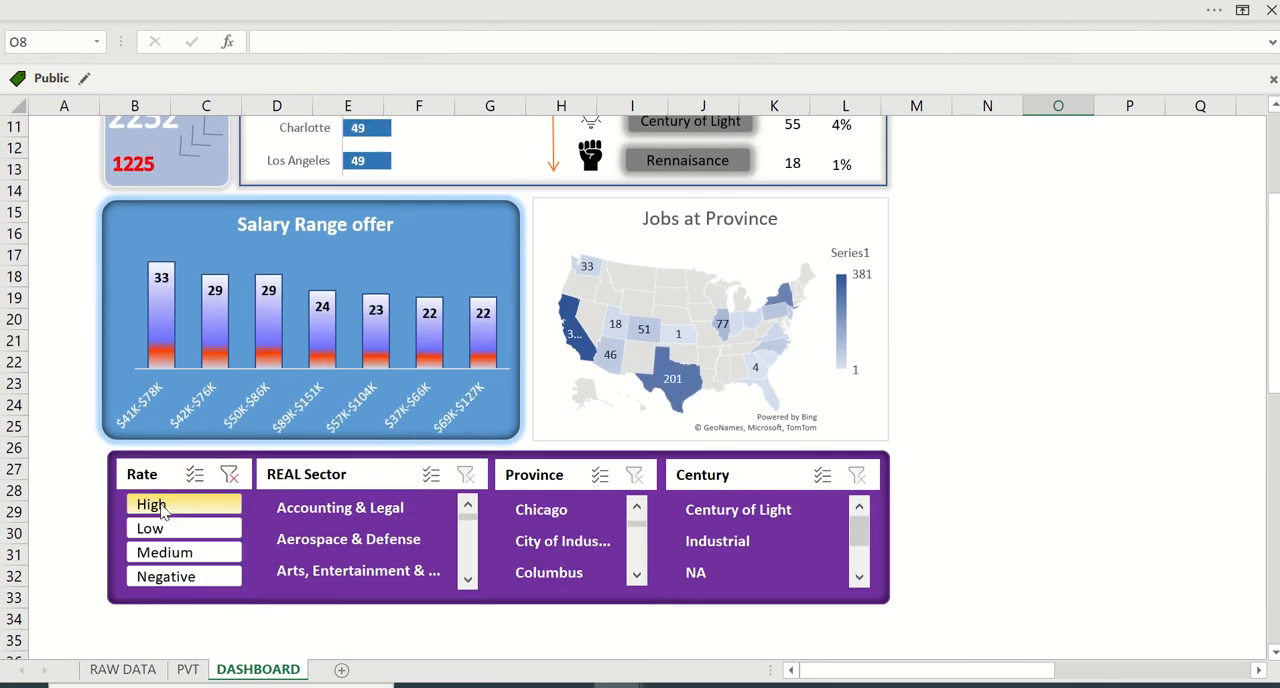
scroll(292, 206, up, 3)
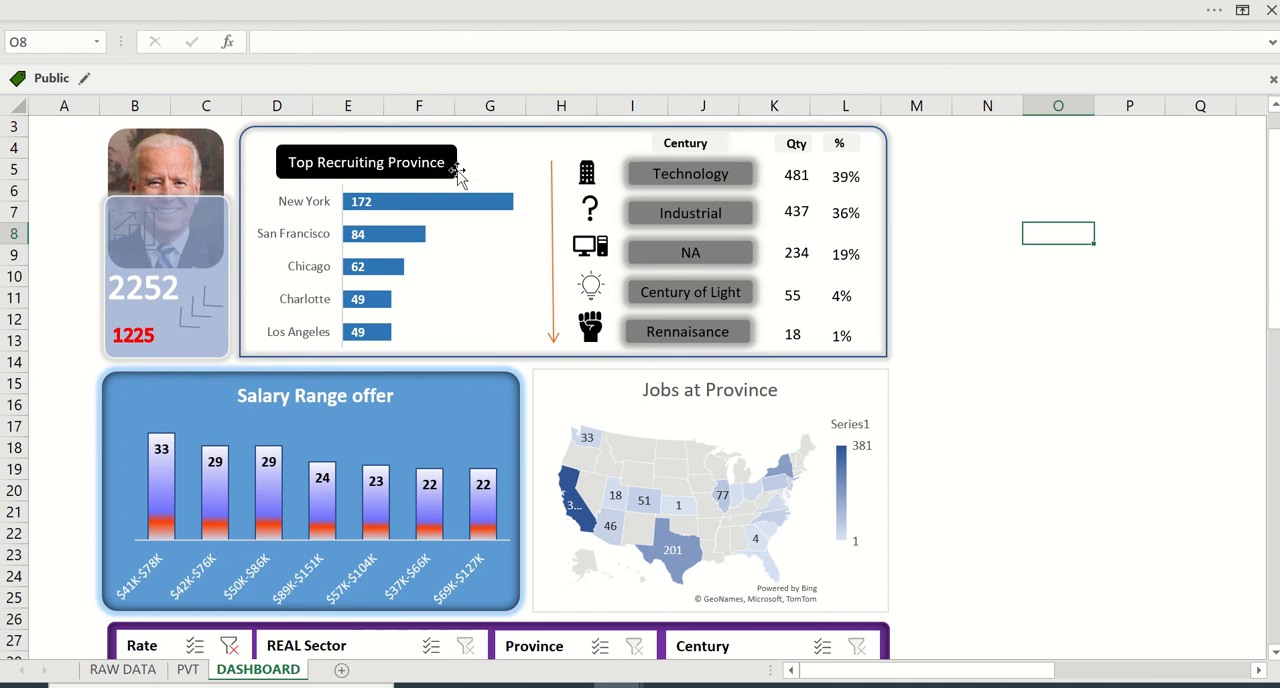
scroll(643, 222, up, 1)
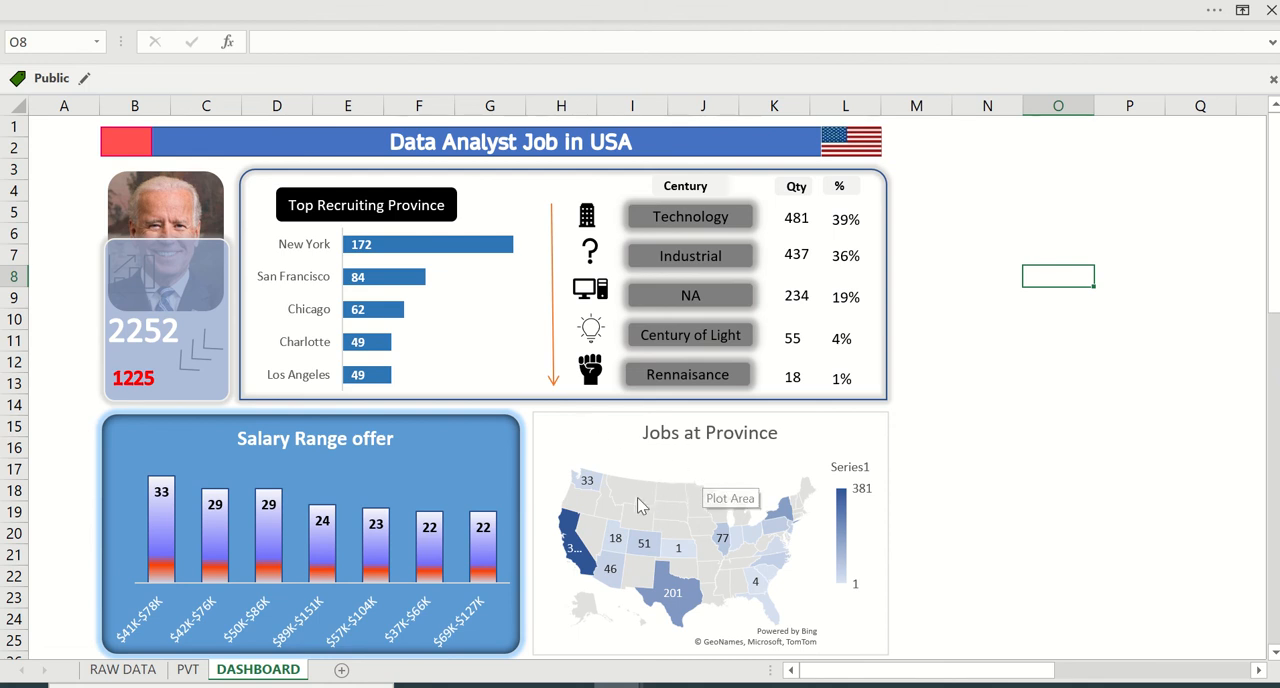
scroll(637, 500, down, 4)
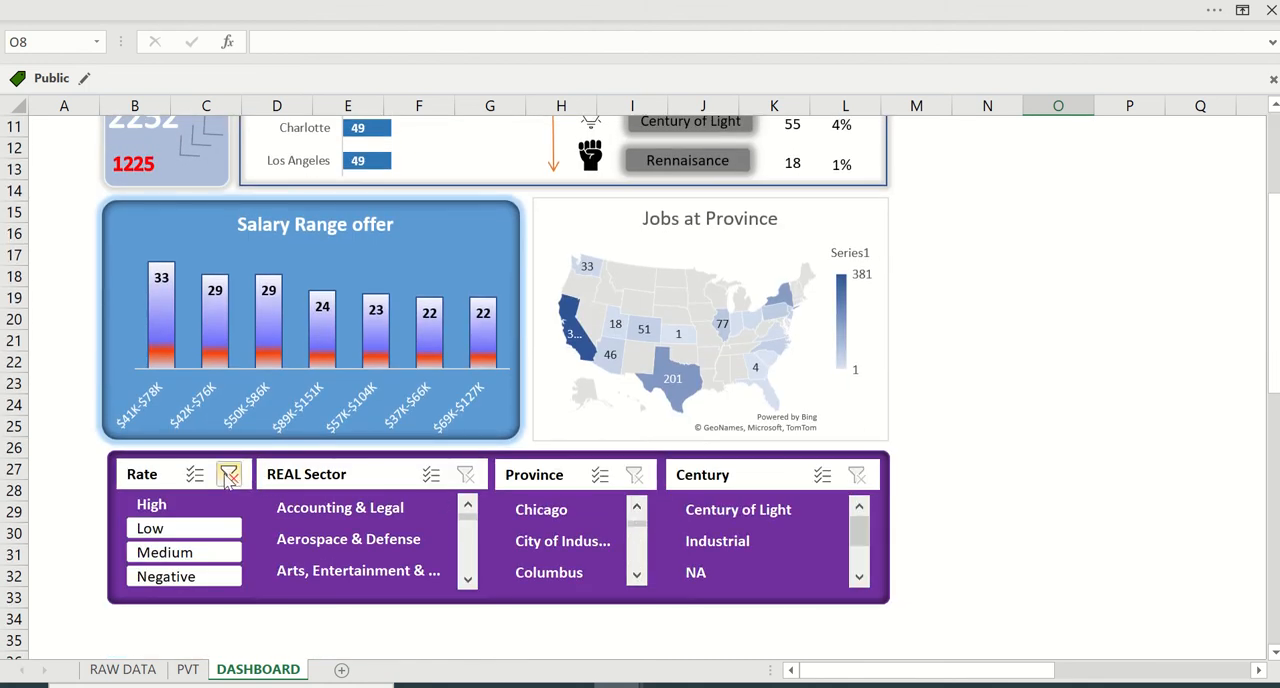
click(229, 474)
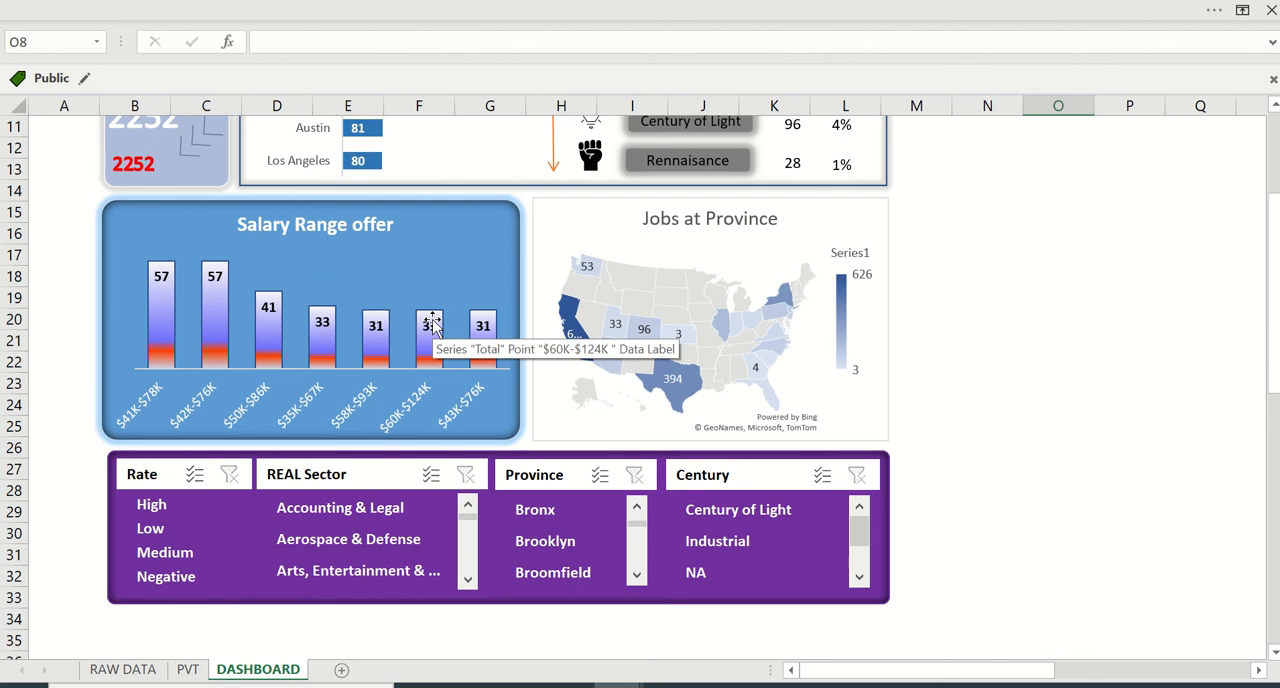
- Inspect the cell link of the red total text box and test it by filtering the Rate to High and clearing the filter
scroll(432, 325, up, 3)
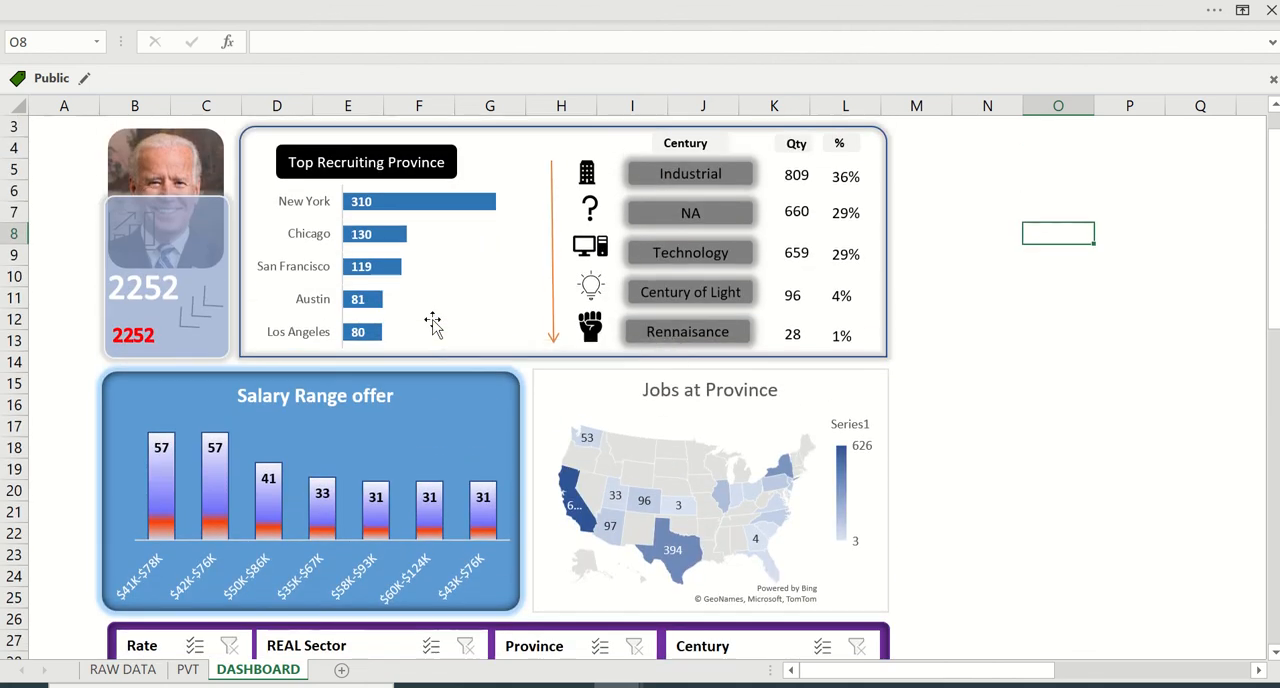
click(138, 342)
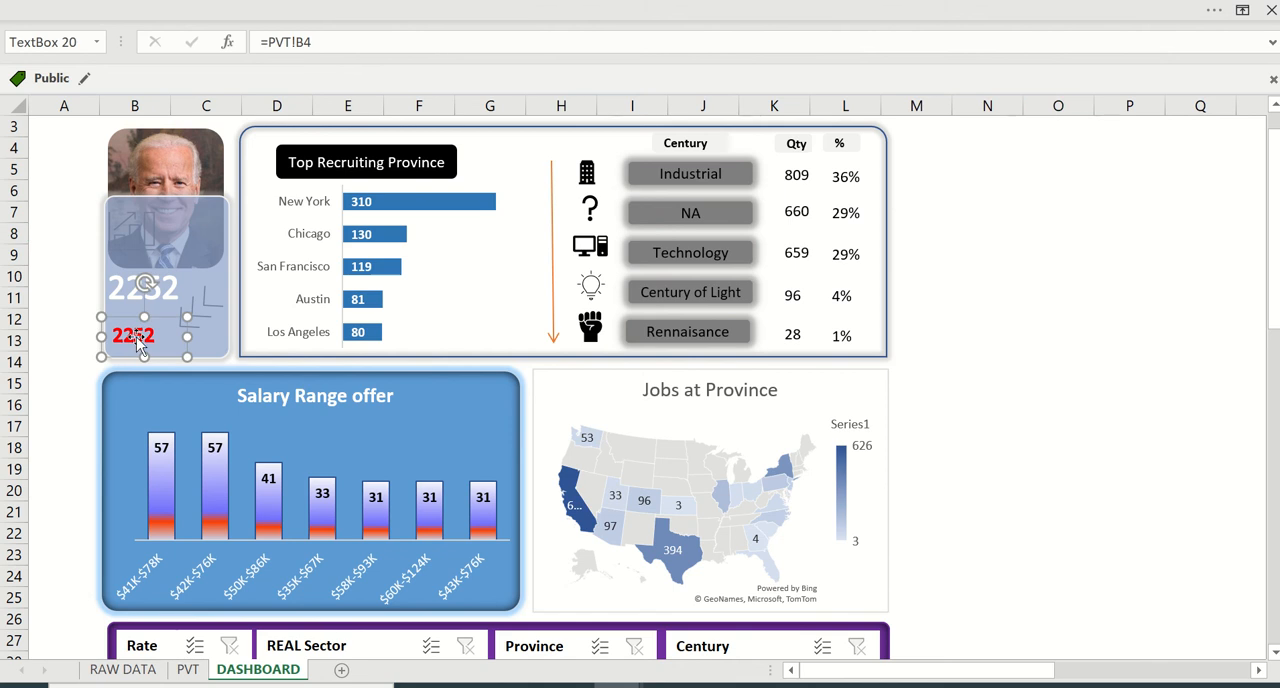
scroll(138, 340, down, 2)
scroll(138, 340, up, 1)
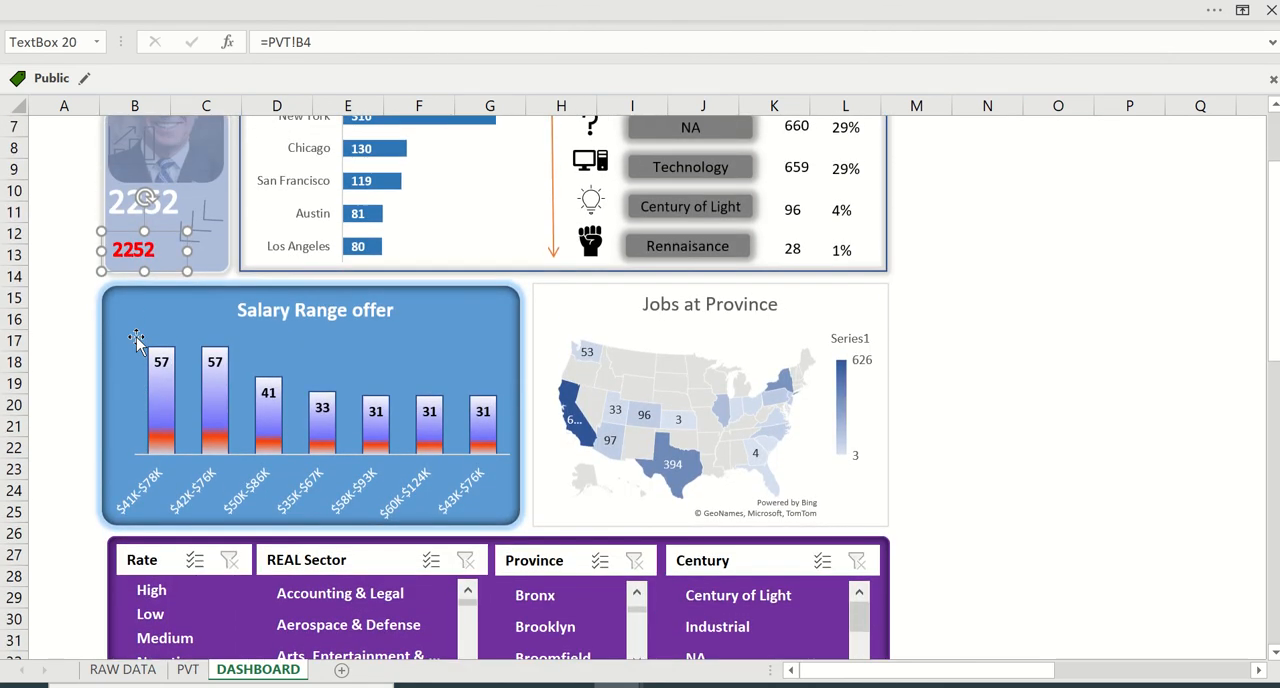
click(160, 591)
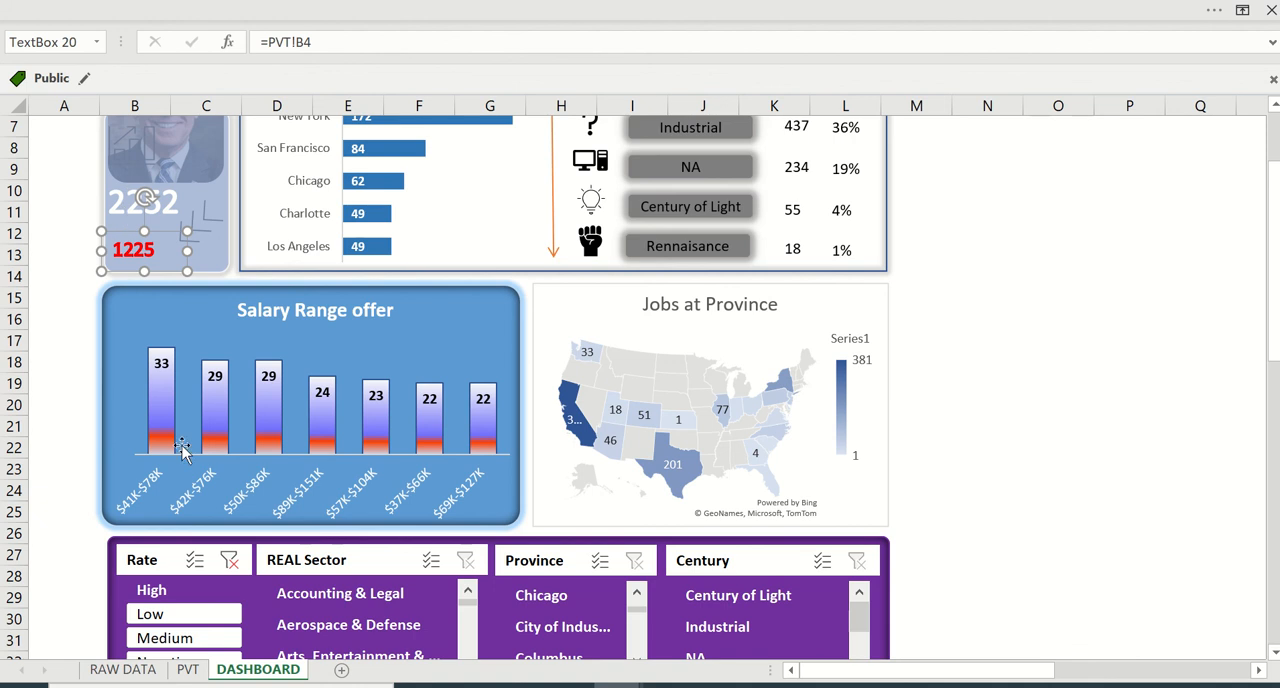
click(229, 562)
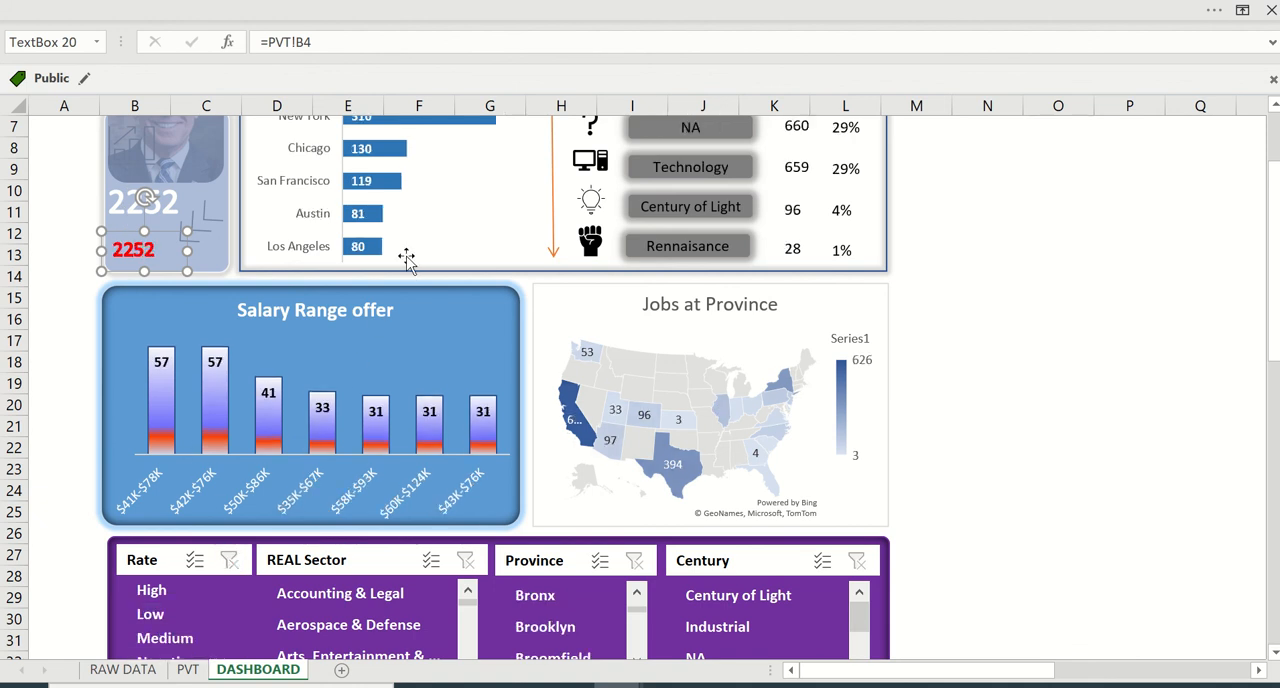
- Examine the Century quantities and percentages, the Jobs at Province map and the slicers on the dashboard
scroll(408, 257, up, 2)
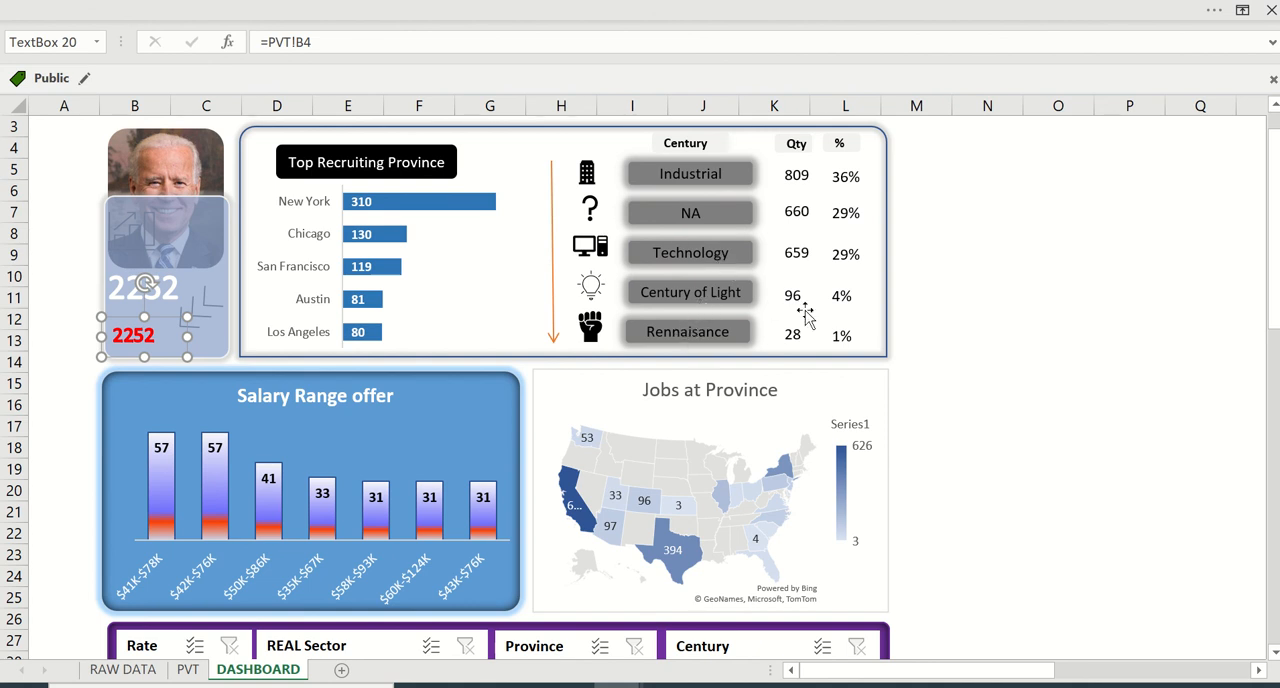
scroll(471, 293, down, 1)
scroll(471, 293, down, 1)
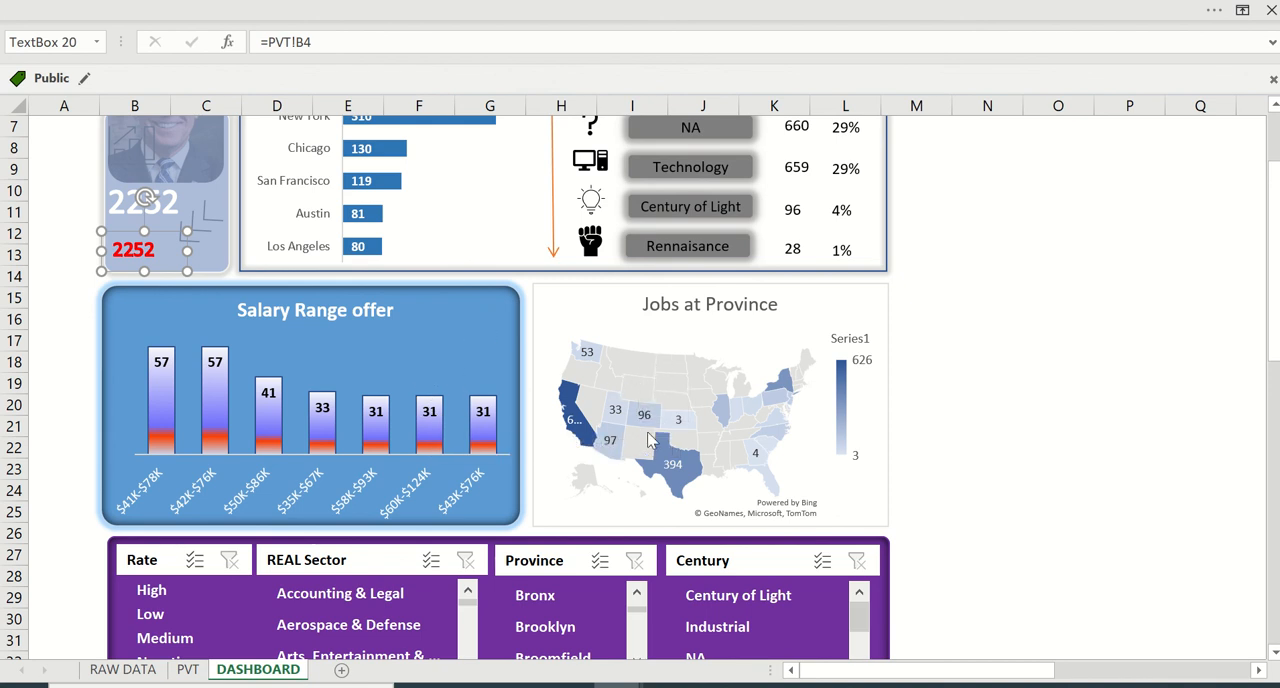
scroll(654, 348, down, 2)
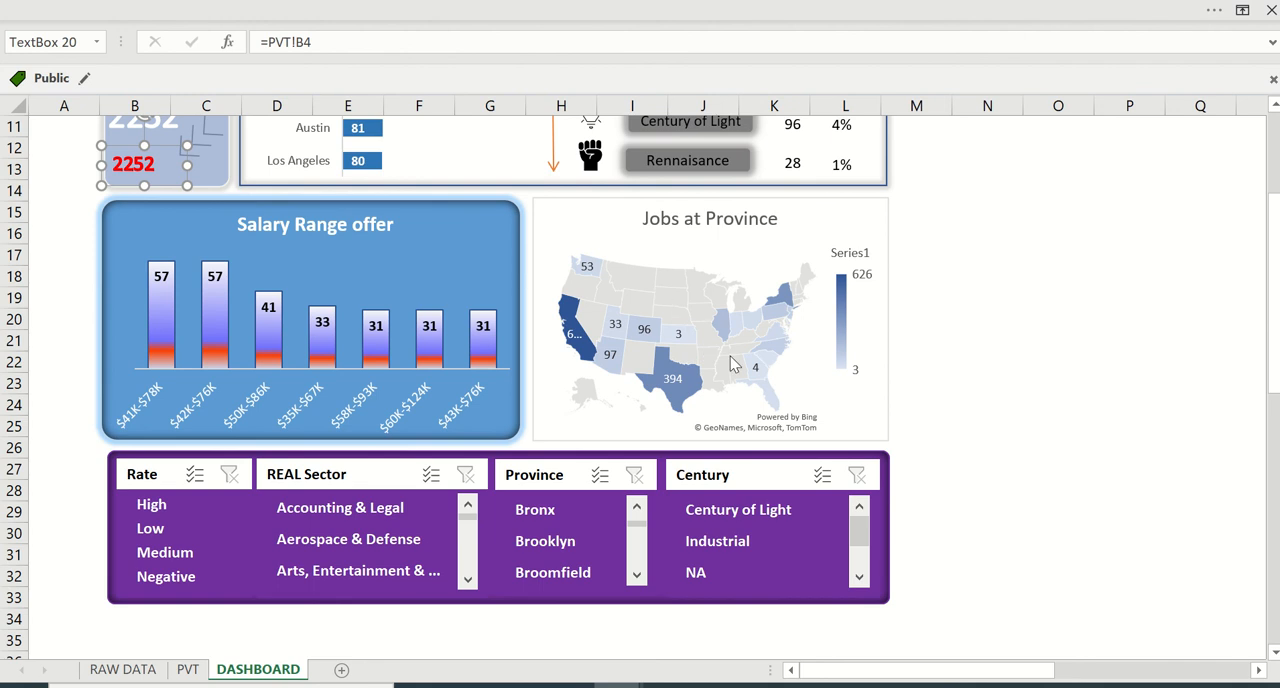
scroll(635, 292, up, 4)
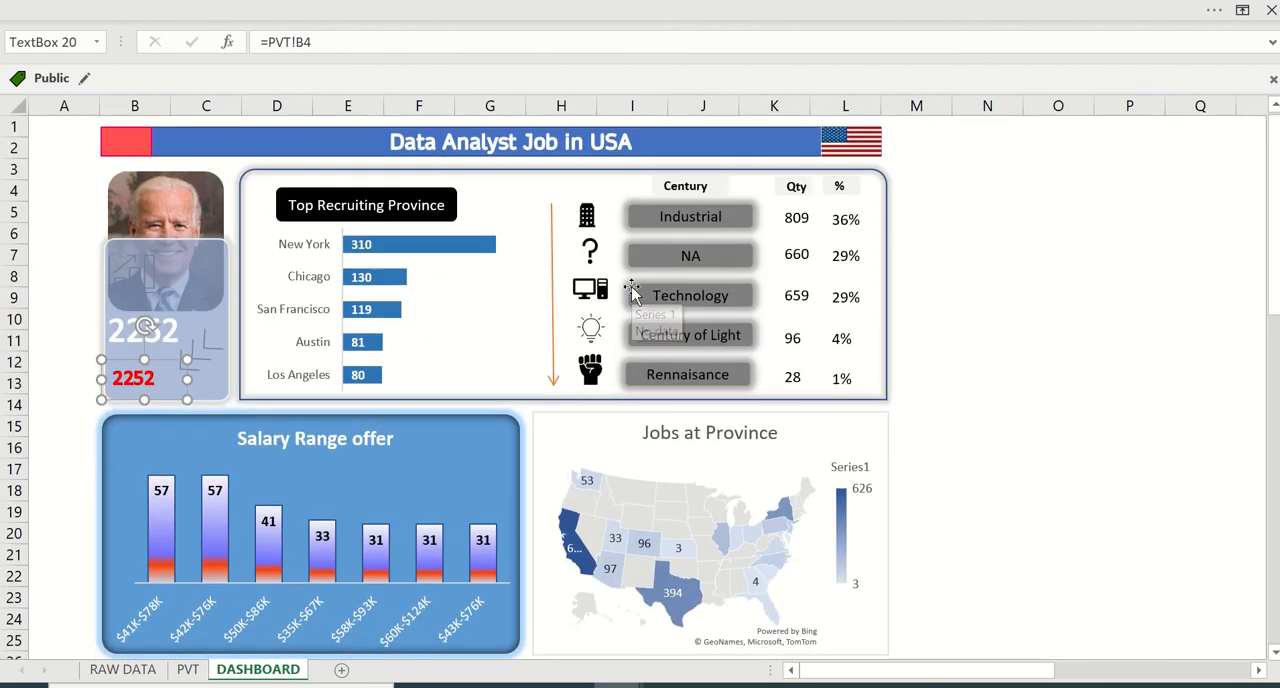
mouse_move(519, 8)
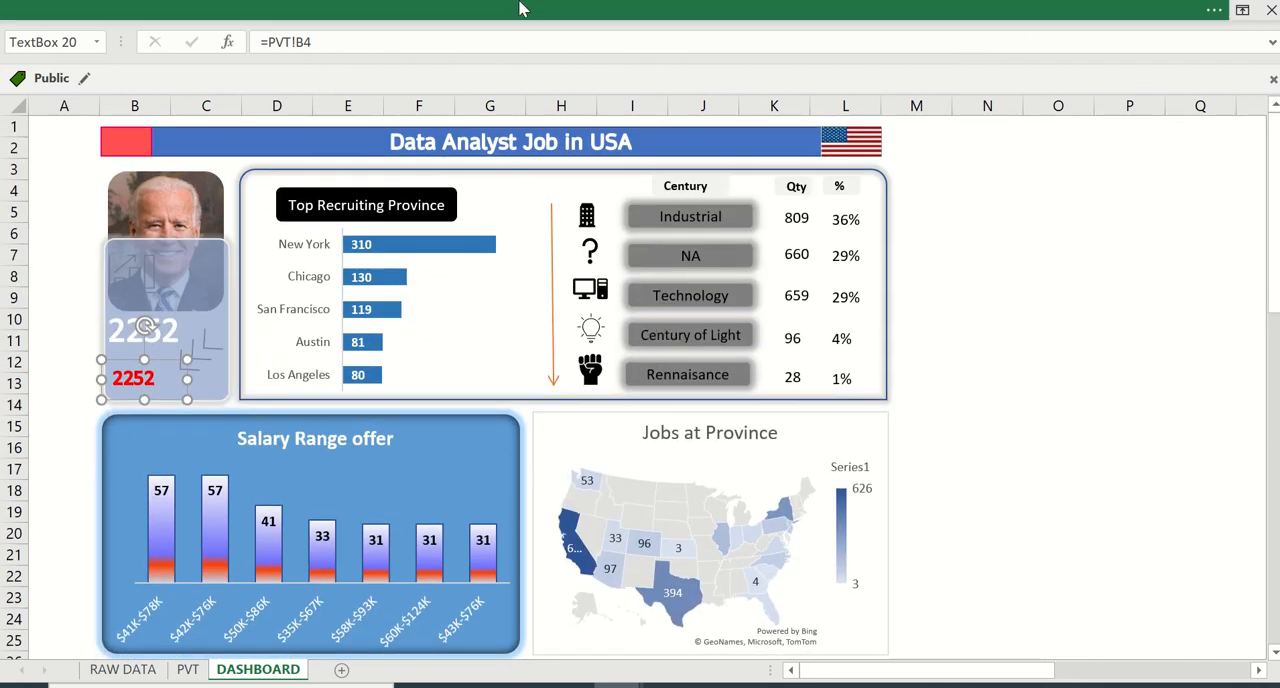
mouse_move(560, 6)
click(510, 45)
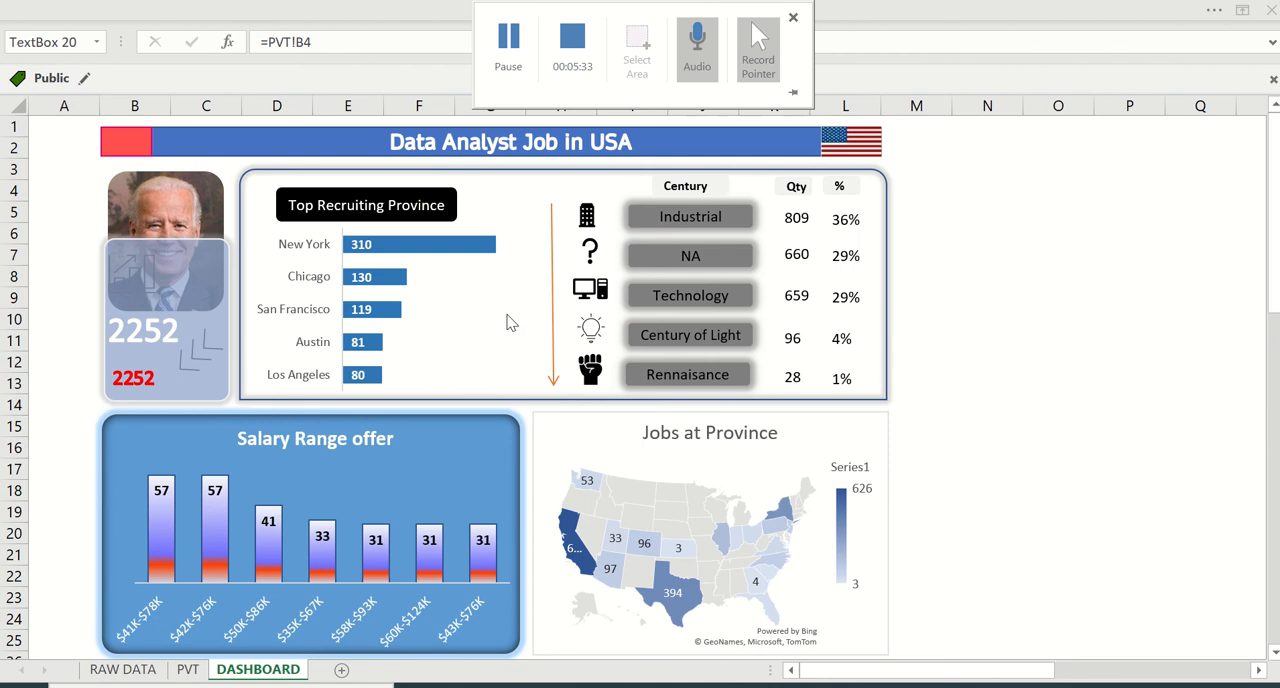